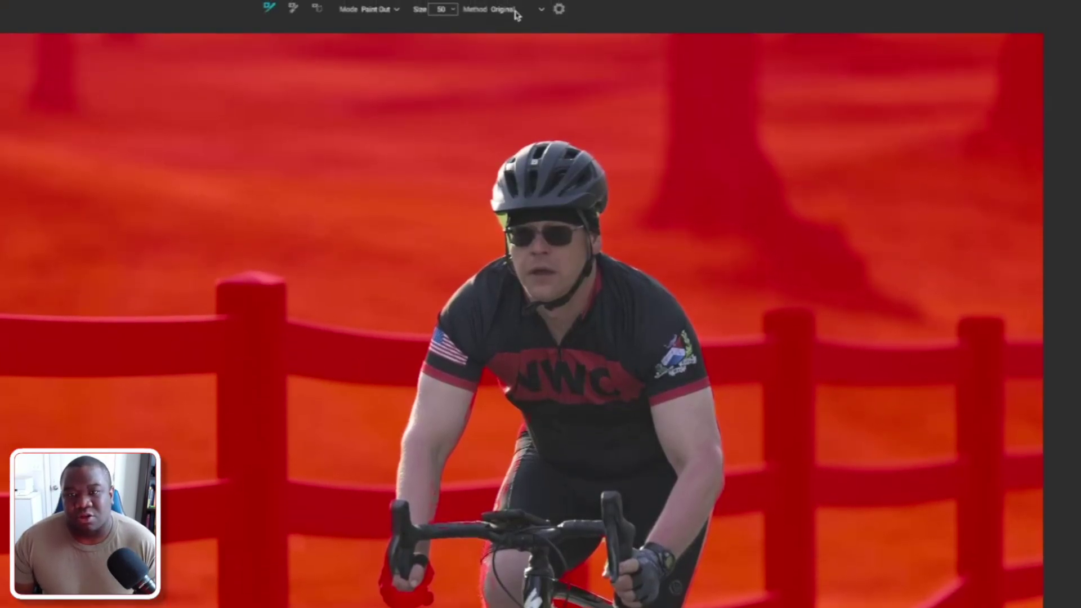
- Try to paint out the background at the base of the front wheel with the Hair/Branches method and brush size 175
left_click(516, 15)
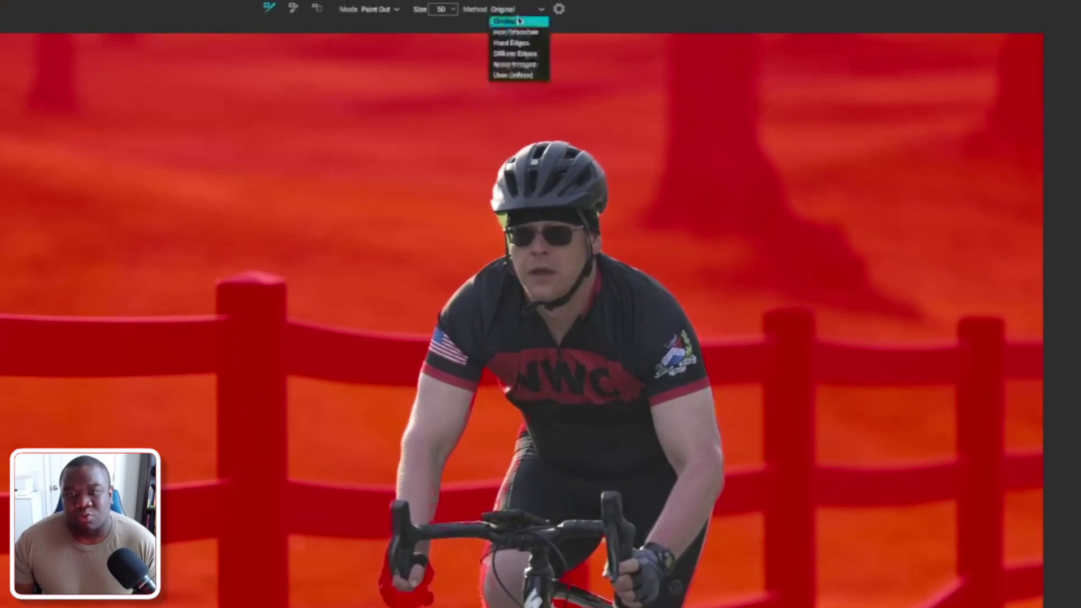
left_click(514, 35)
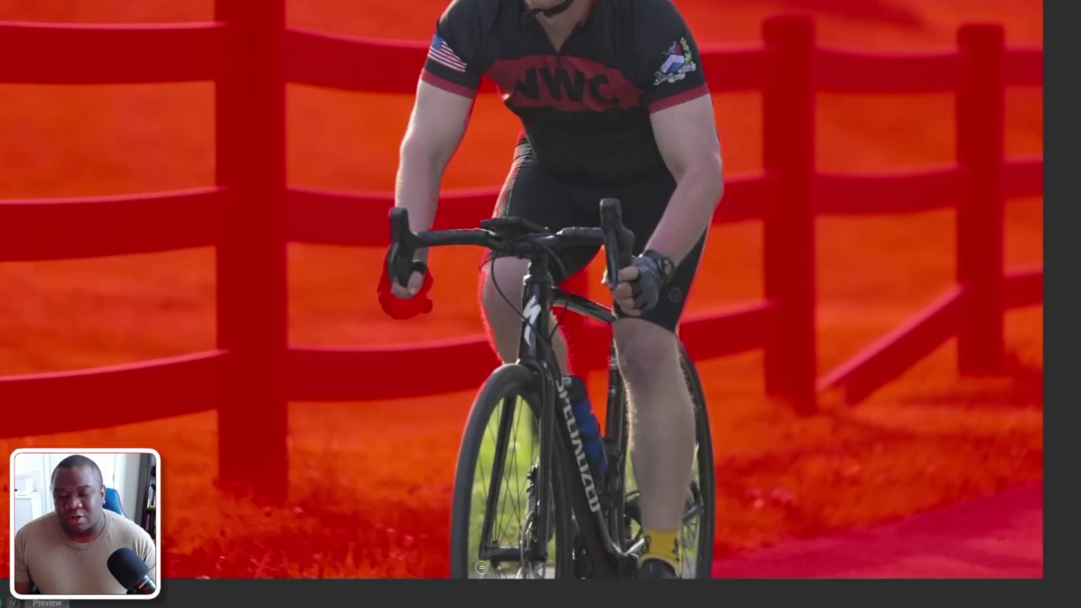
key("bracketright")
key("bracketright")
key("bracketright")
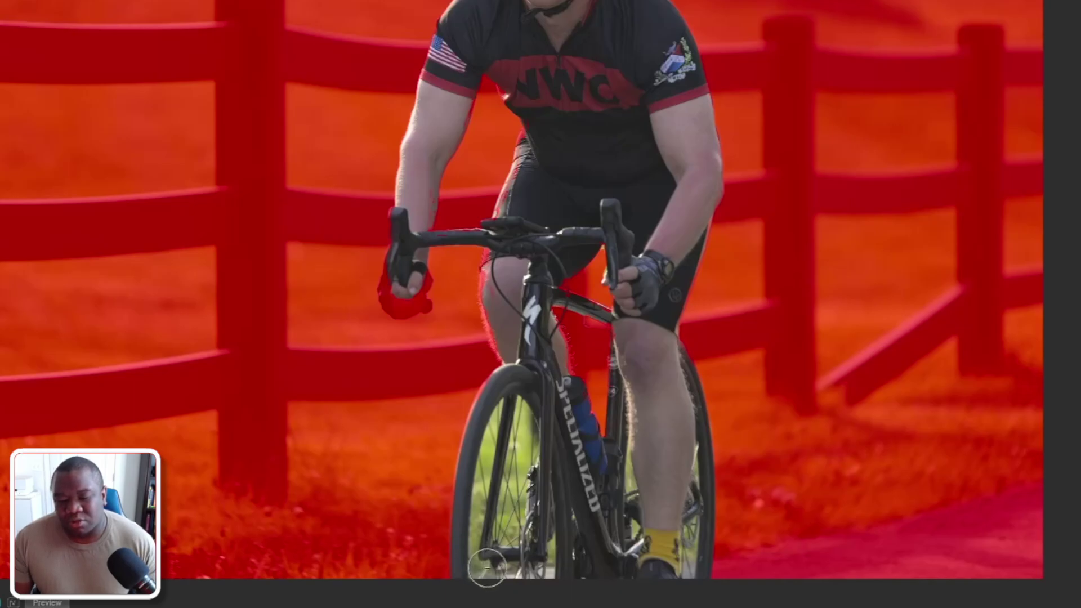
left_click(486, 568)
mouse_move(486, 568)
left_mouse_down()
mouse_move(492, 464)
mouse_move(504, 416)
mouse_move(518, 414)
mouse_move(511, 563)
mouse_move(535, 569)
mouse_move(534, 451)
mouse_move(518, 434)
mouse_move(485, 503)
mouse_move(483, 572)
left_mouse_up()
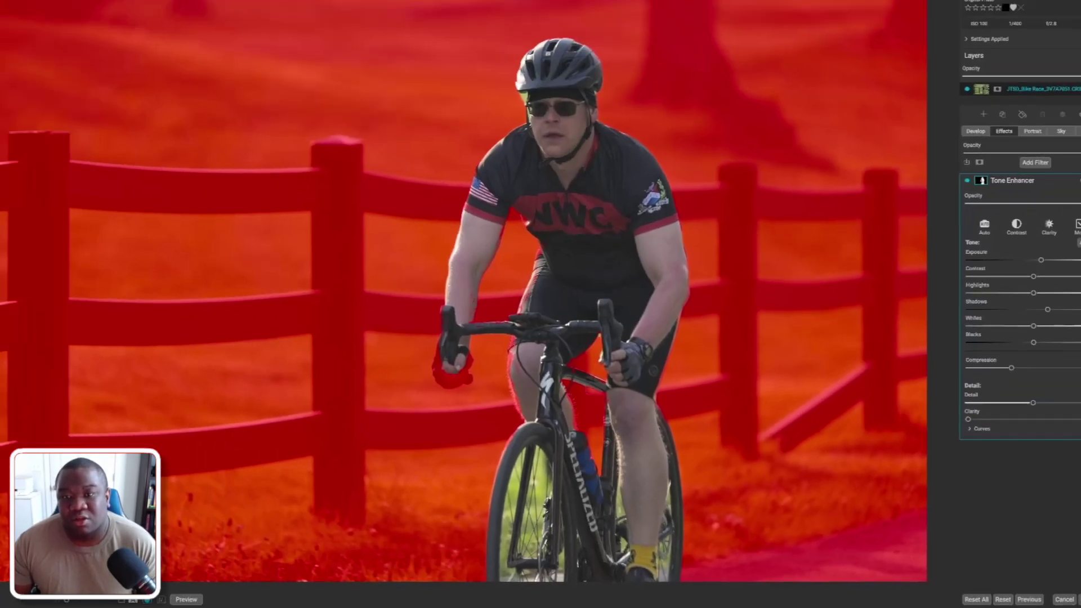
- Try to paint out the background inside the front wheel with the Hard Edges method and brush size 300
left_click(555, 8)
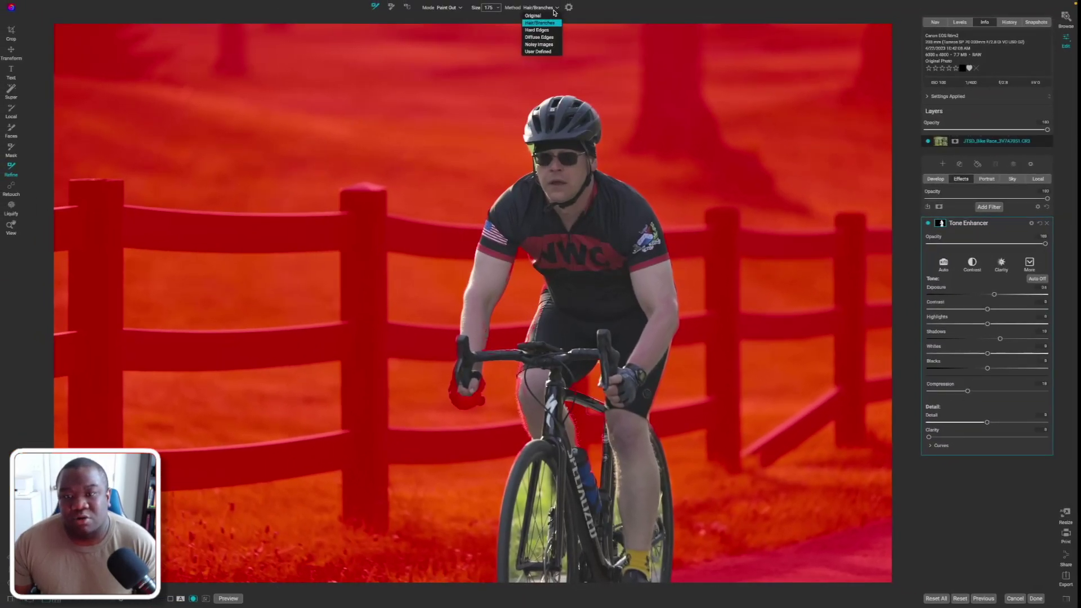
left_click(537, 30)
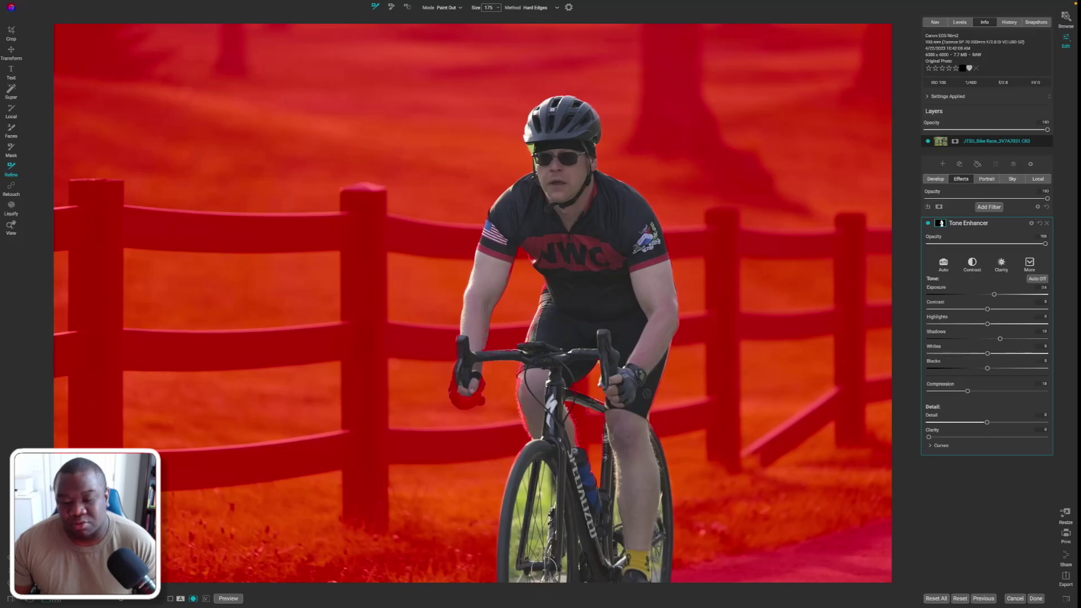
scroll(526, 571, "up", 5)
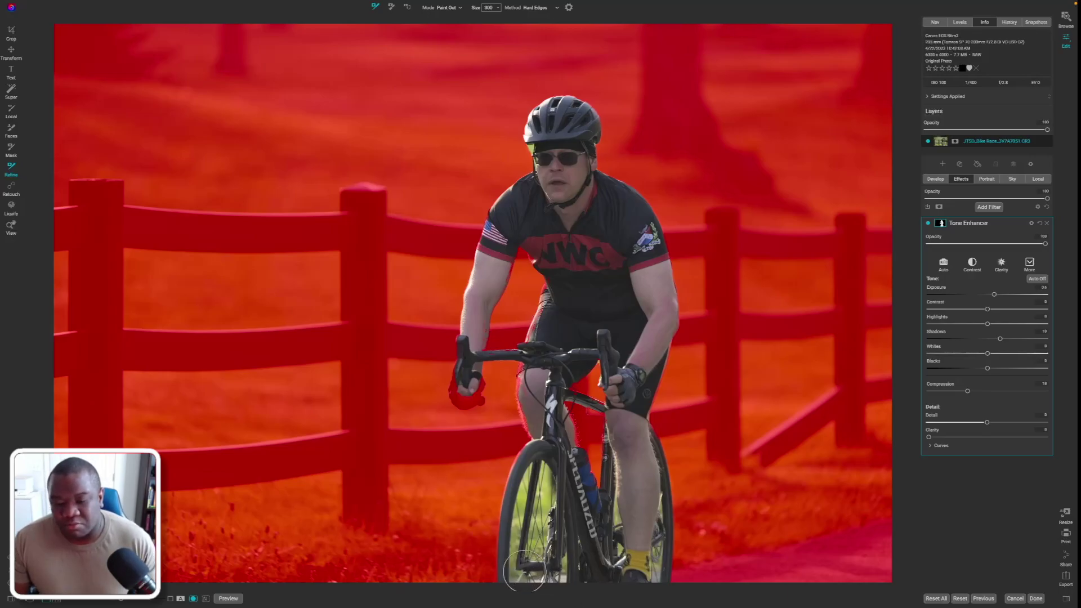
left_click_drag(525, 571, 533, 466)
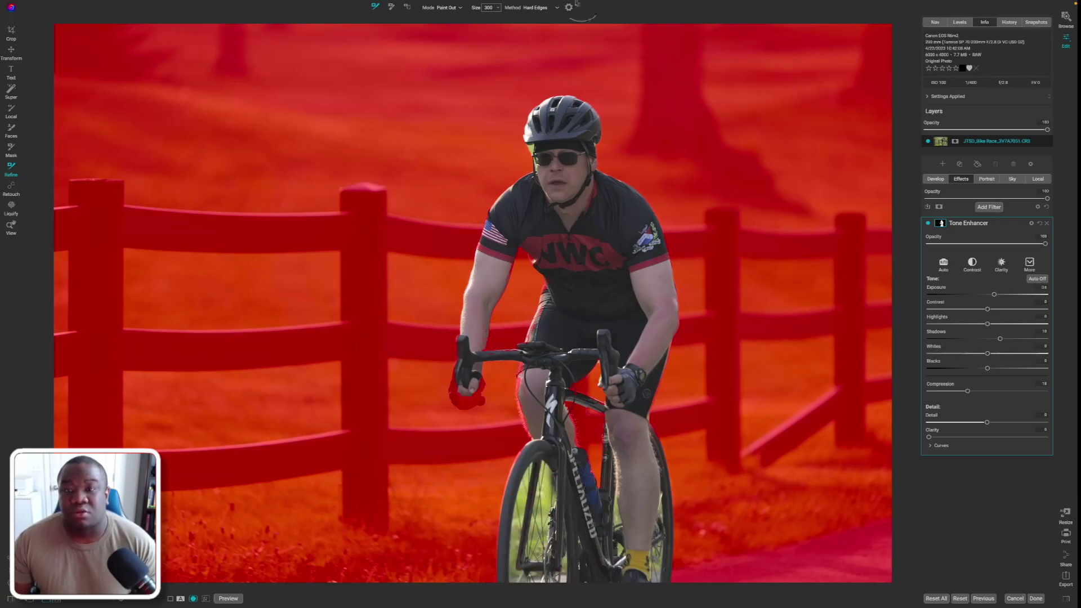
- Switch the refine method to User Defined and brush over the front wheel's spokes at size 300
left_click(557, 8)
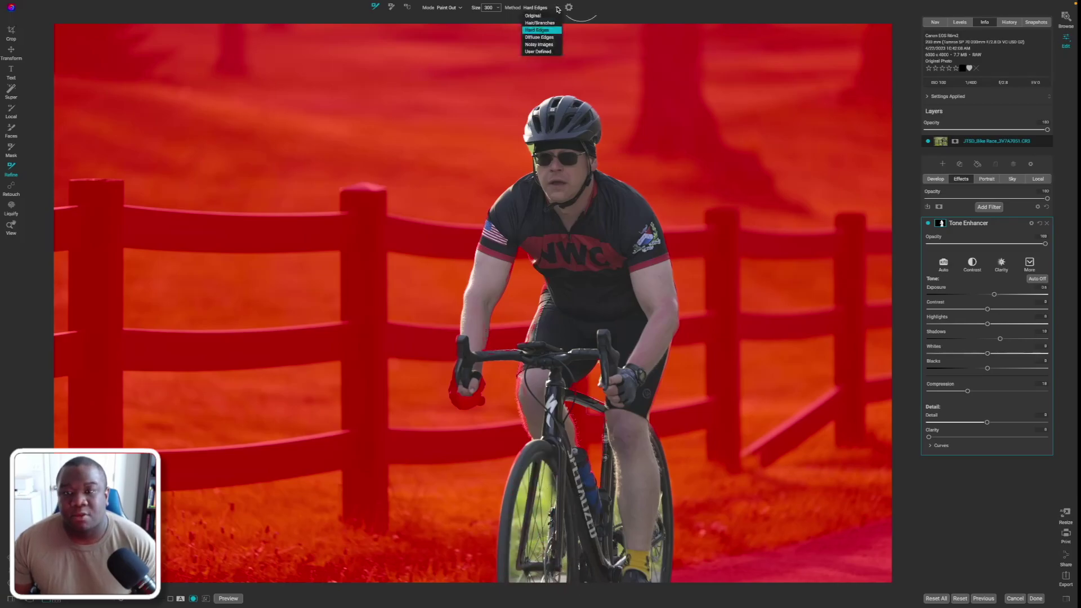
left_click(551, 52)
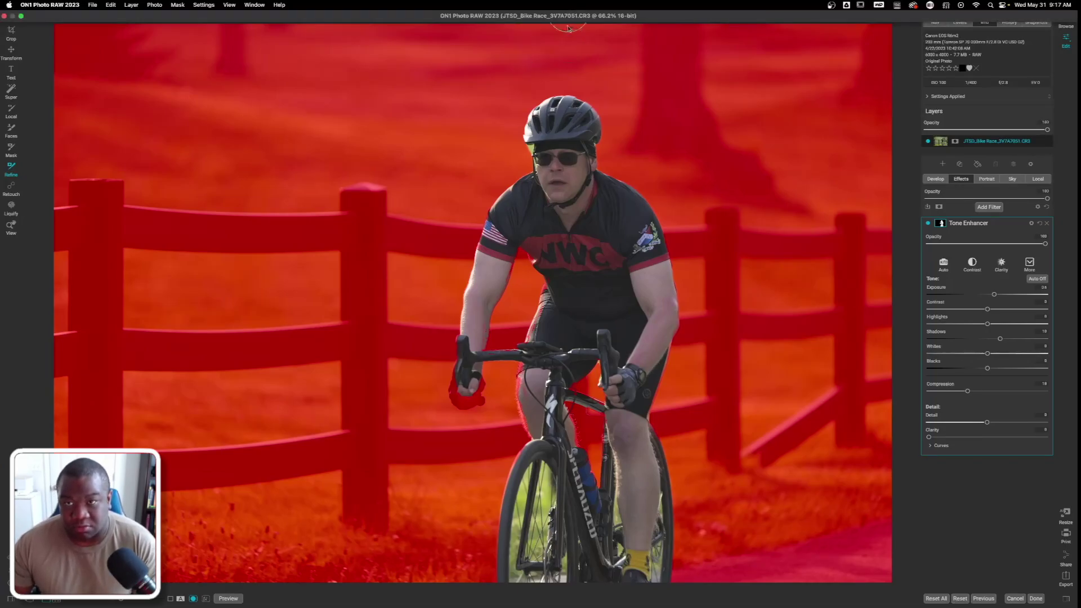
left_click(569, 8)
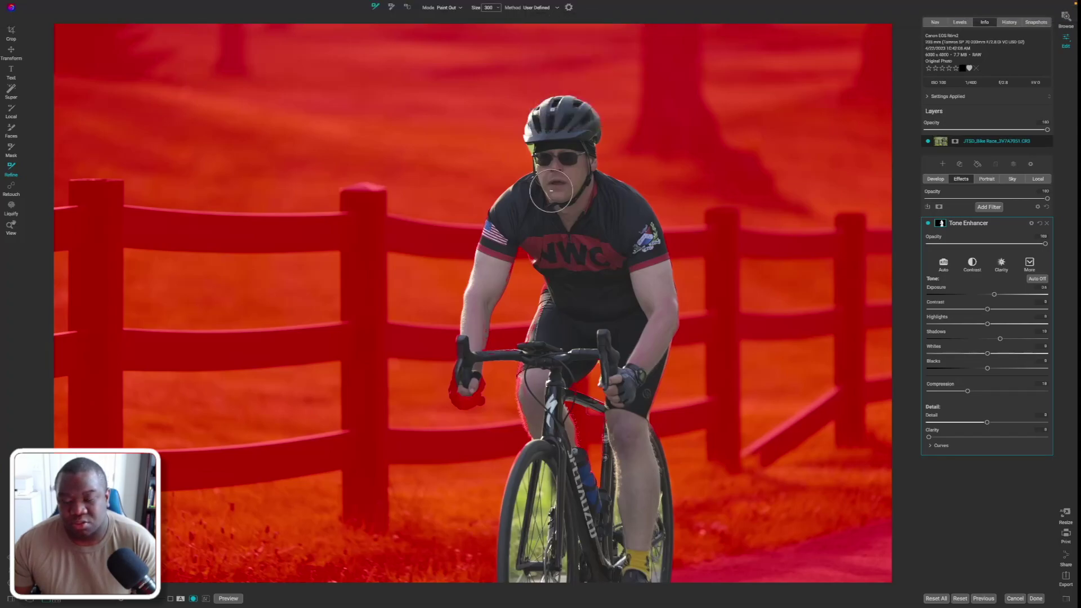
mouse_move(544, 572)
left_mouse_down()
mouse_move(535, 478)
mouse_move(540, 535)
left_mouse_up()
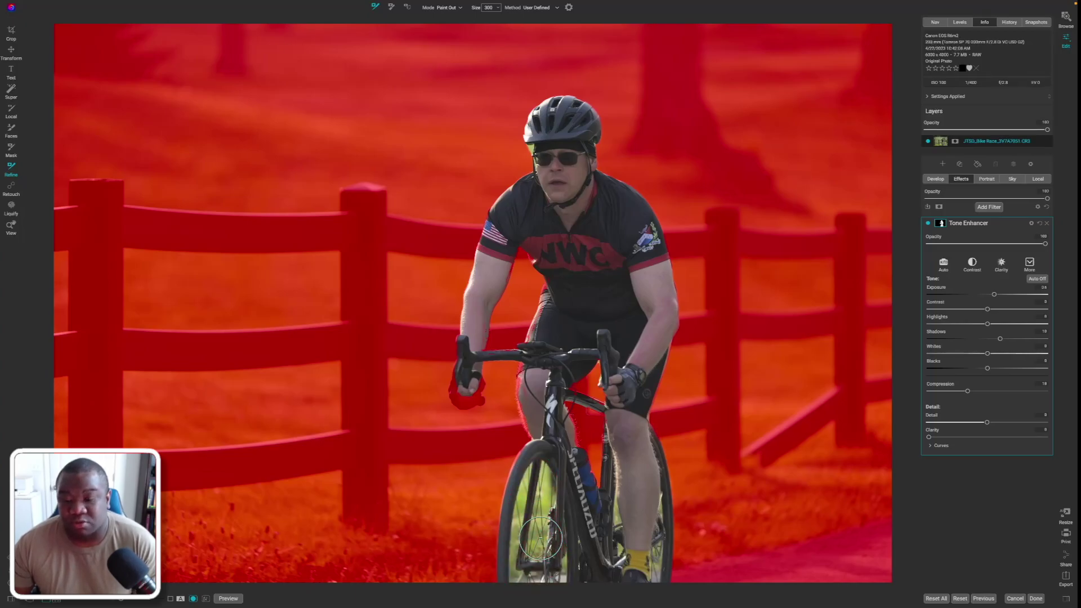
- Paint out the grass between the front wheel's rim, spokes and frame at brush size 50, and hide the red mask overlay
key("bracketleft")
key("bracketleft")
key("bracketleft")
key("bracketleft")
key("bracketleft")
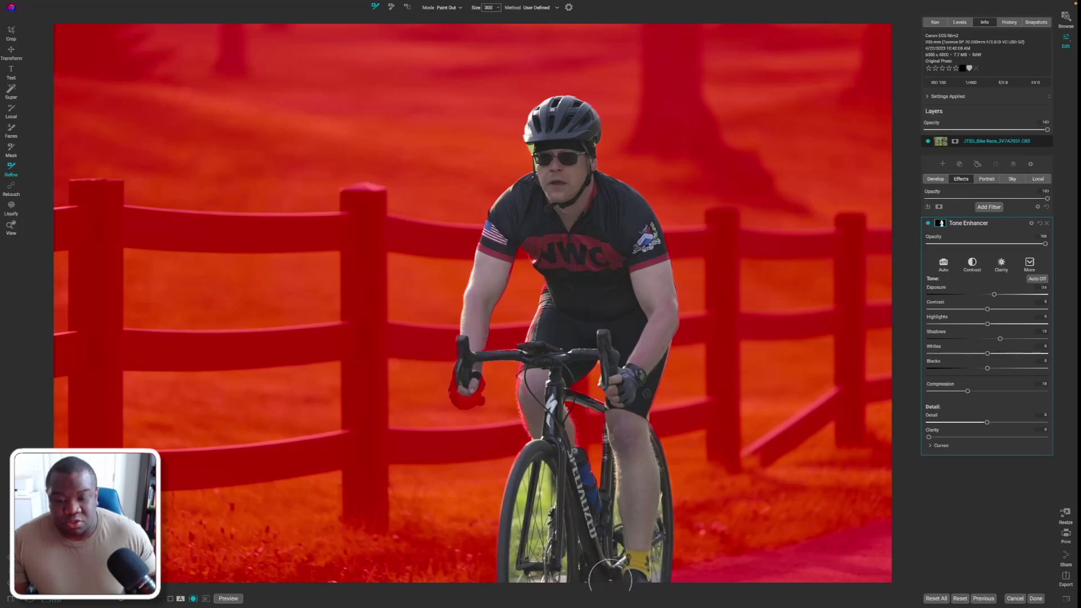
key("bracketleft")
key("bracketleft")
key("bracketleft")
key("bracketleft")
key("bracketleft")
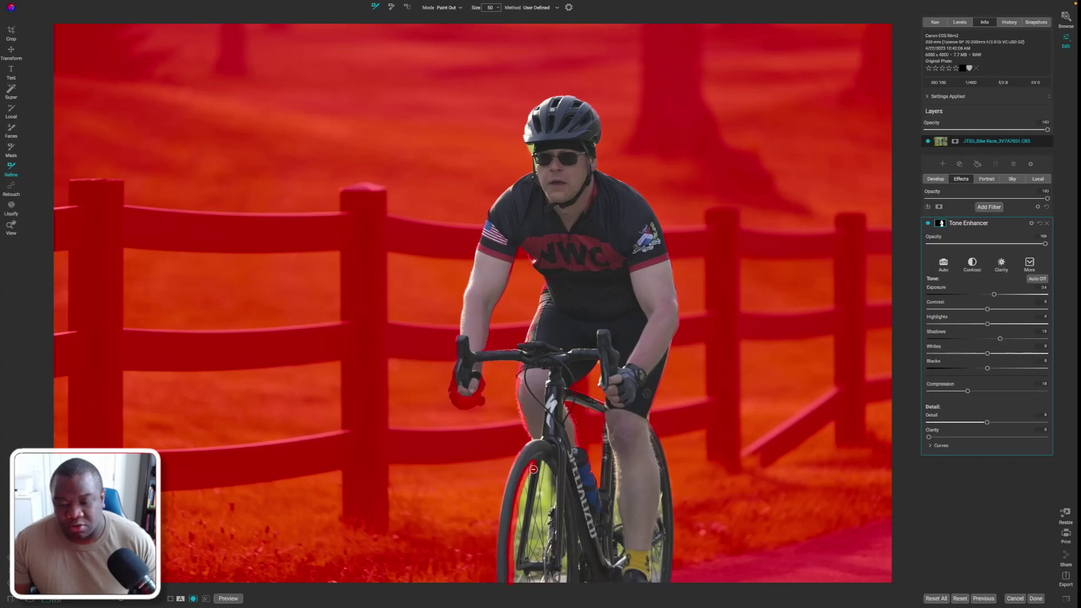
left_click_drag(533, 469, 527, 502)
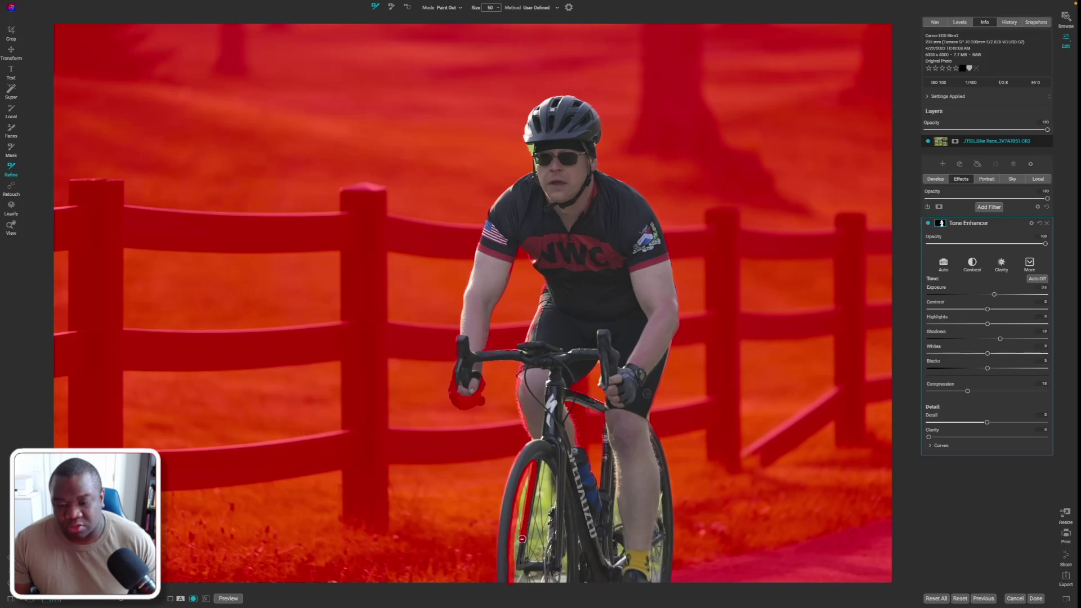
left_click_drag(518, 568, 566, 520)
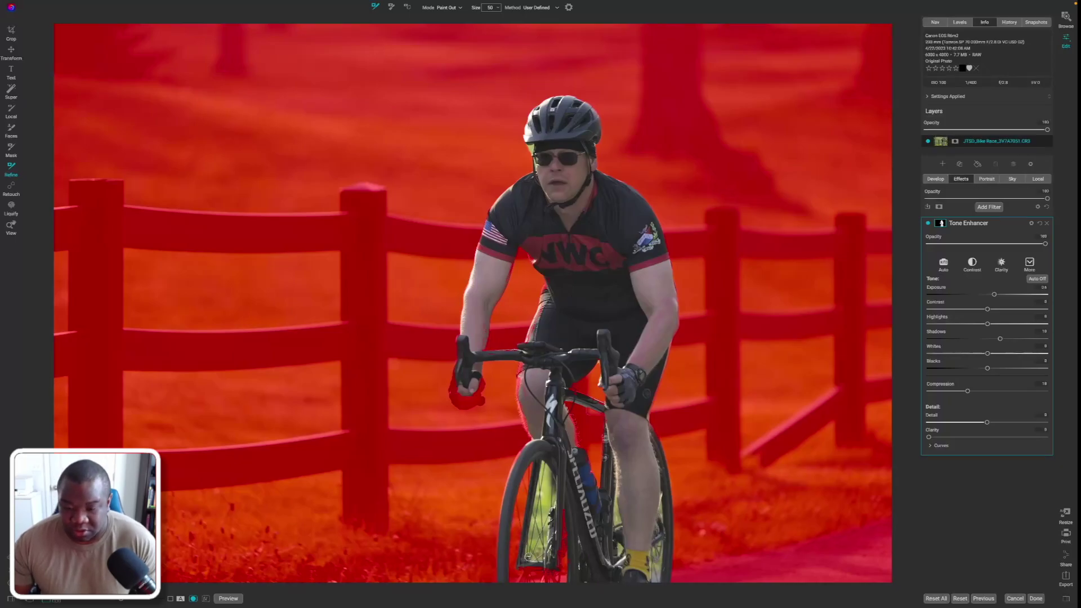
left_click_drag(536, 560, 552, 471)
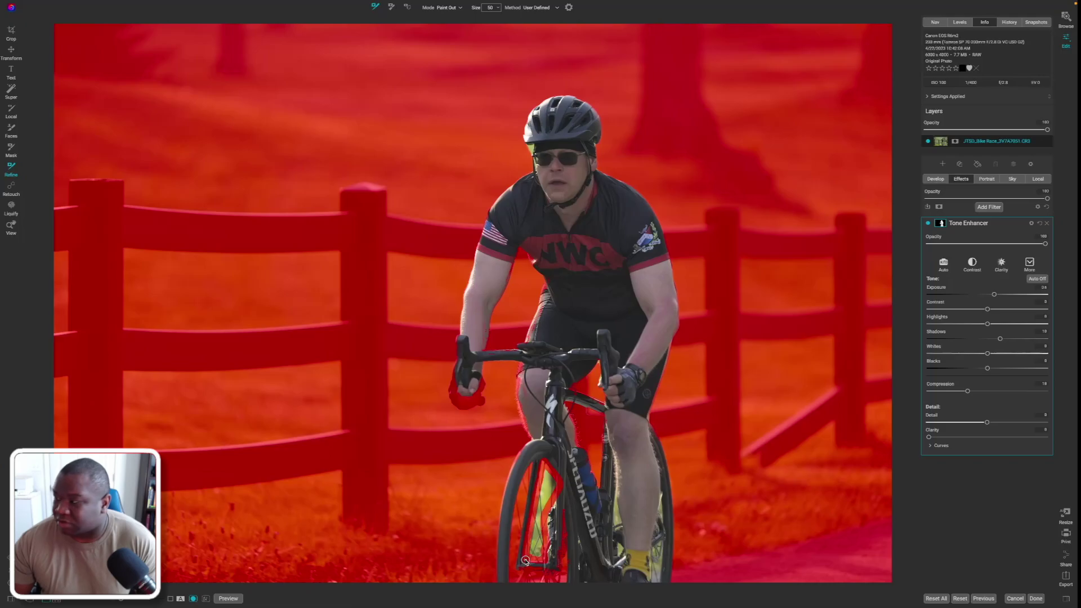
mouse_move(592, 582)
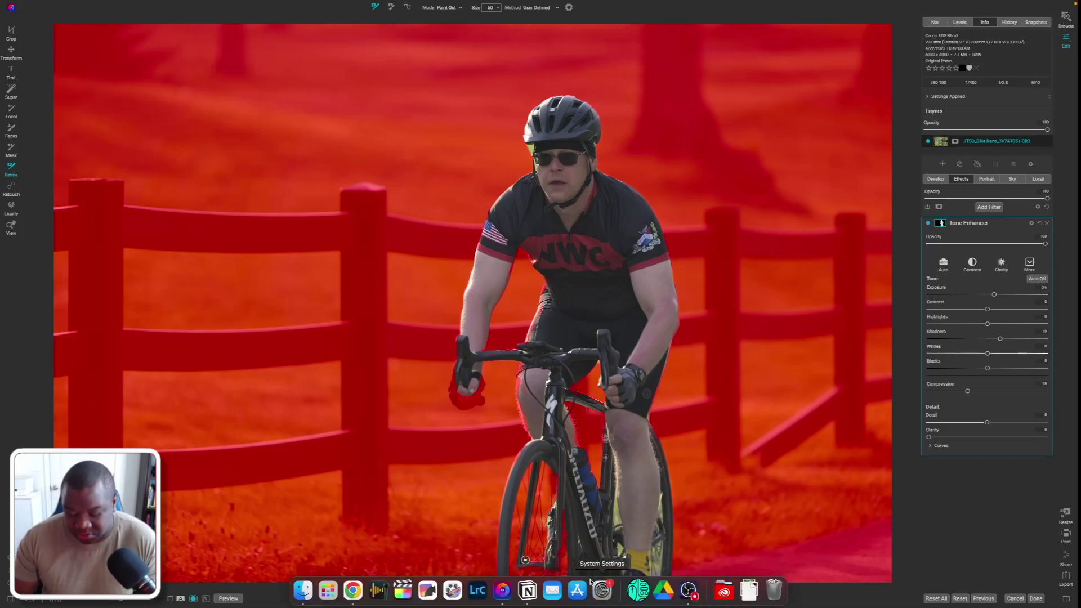
key("o")
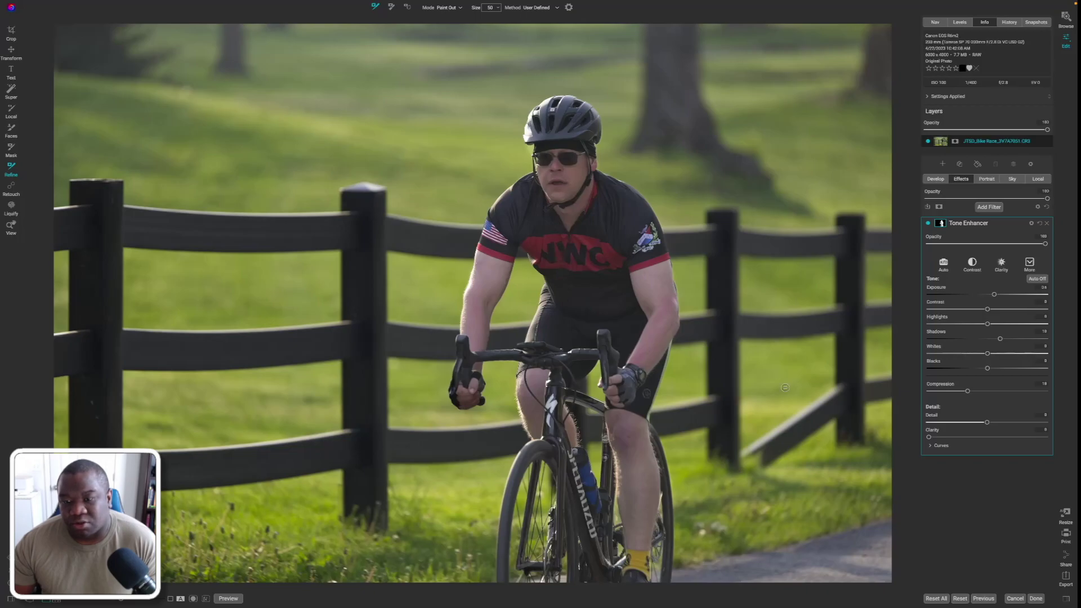
- Raise the Tone Enhancer's Detail, Contrast and Exposure, lower its Blacks, and compare the cyclist with the filter off and on
left_click_drag(990, 424, 1023, 425)
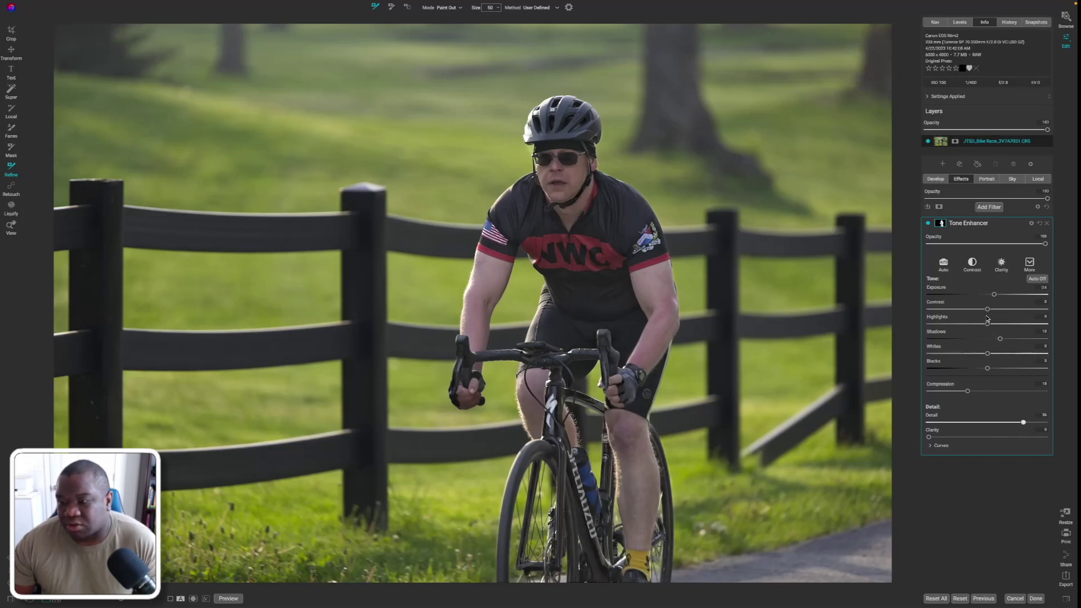
mouse_move(988, 309)
left_mouse_down()
mouse_move(1003, 308)
mouse_move(999, 295)
left_mouse_up()
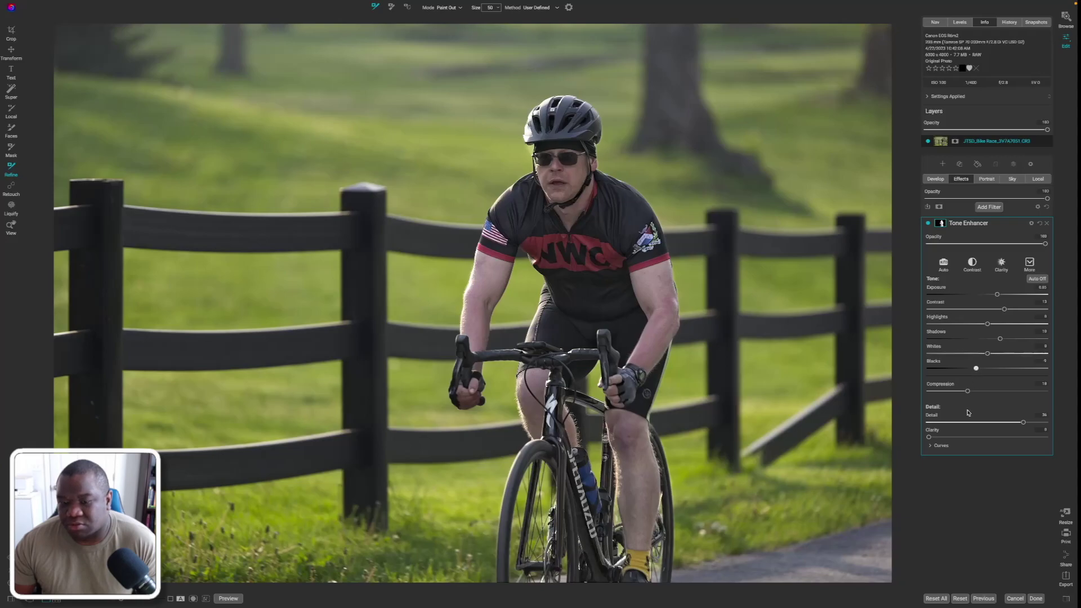
left_click(929, 223)
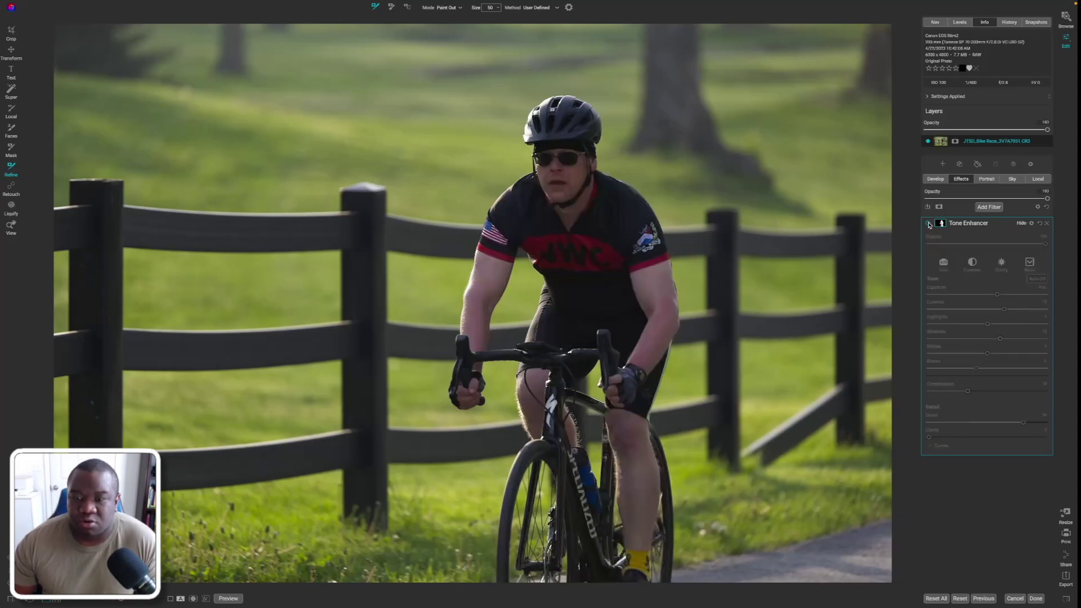
left_click(929, 224)
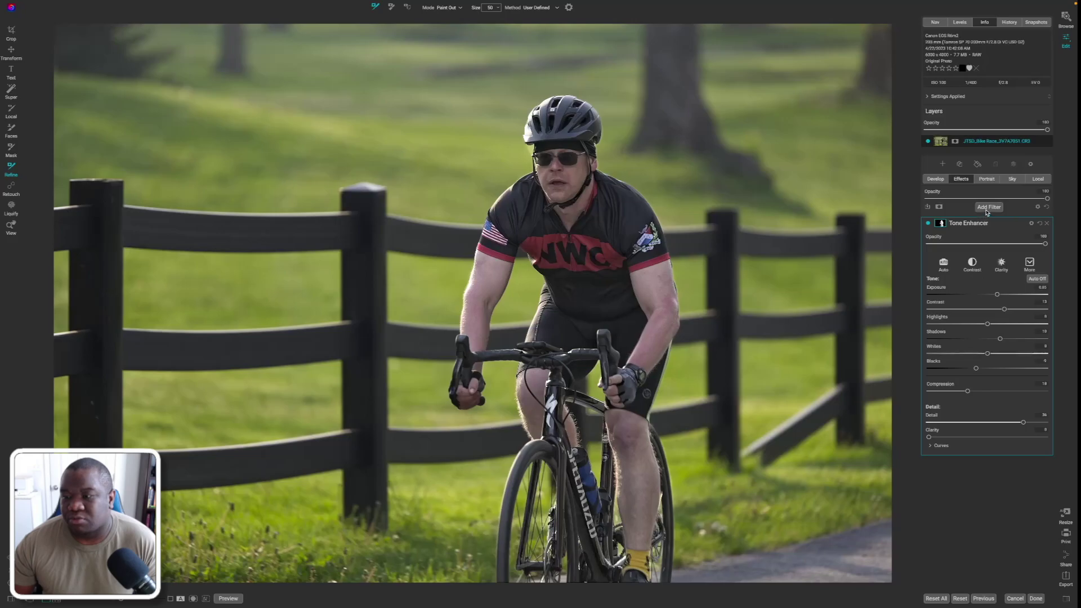
- Start a local adjustment and apply its Mask AI with People and Transport set to Paint Out
left_click(1039, 180)
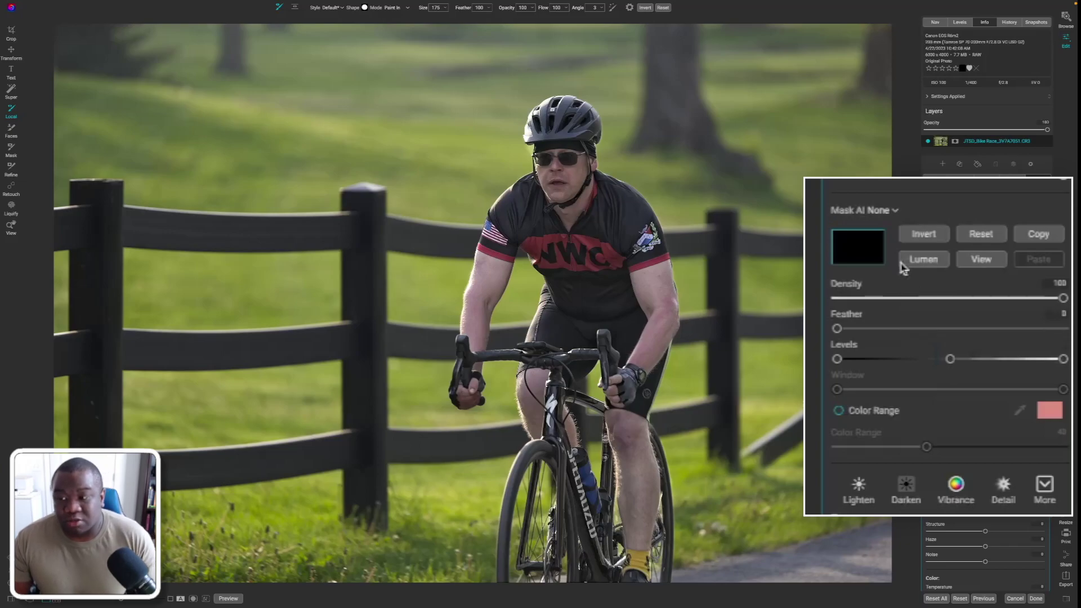
left_click(894, 211)
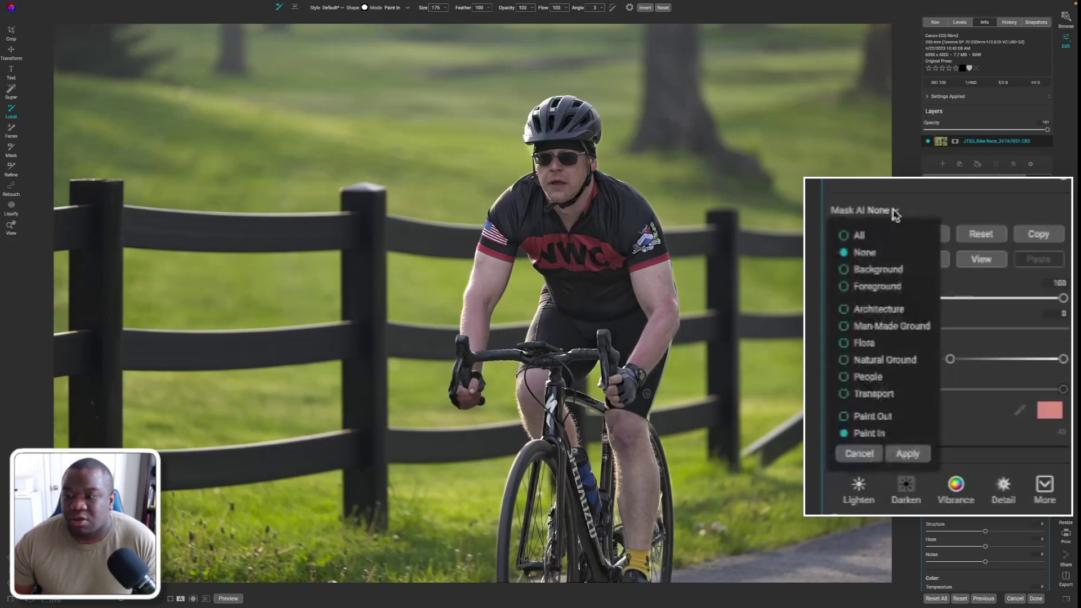
left_click(882, 274)
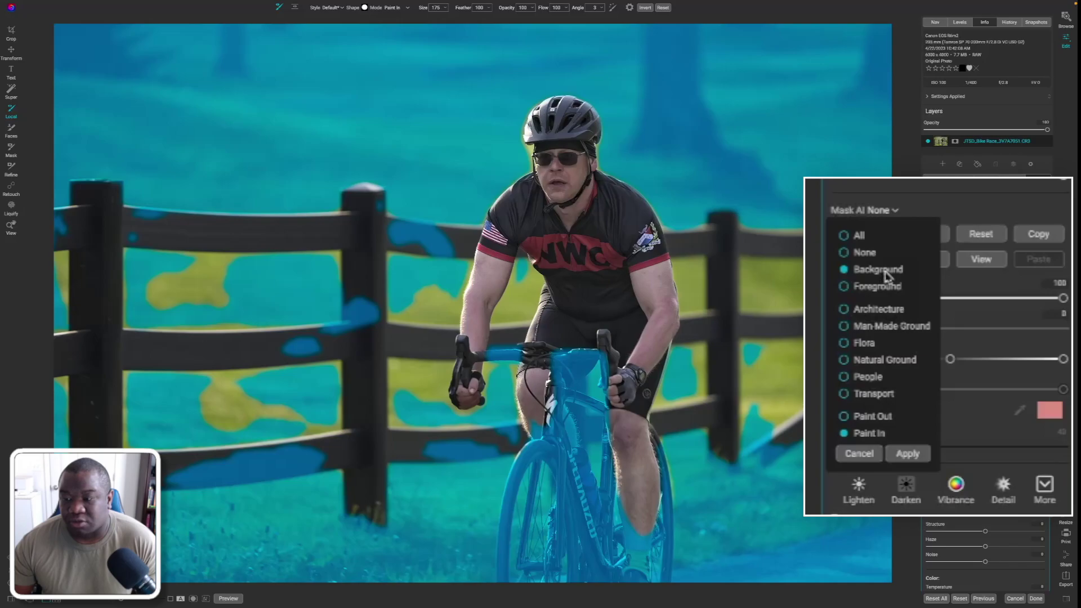
left_click(866, 347)
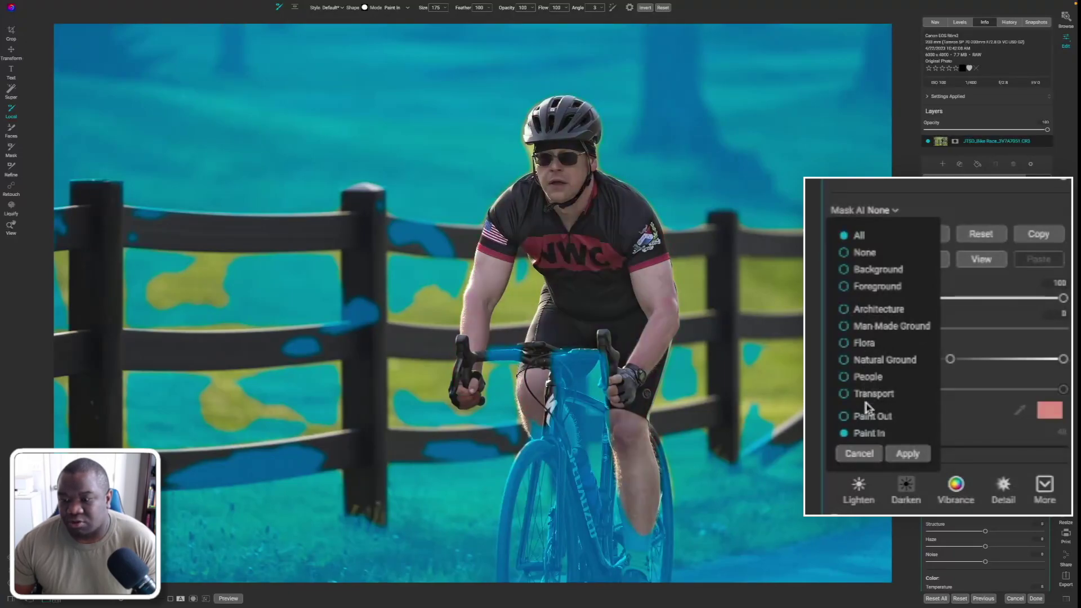
left_click(873, 417)
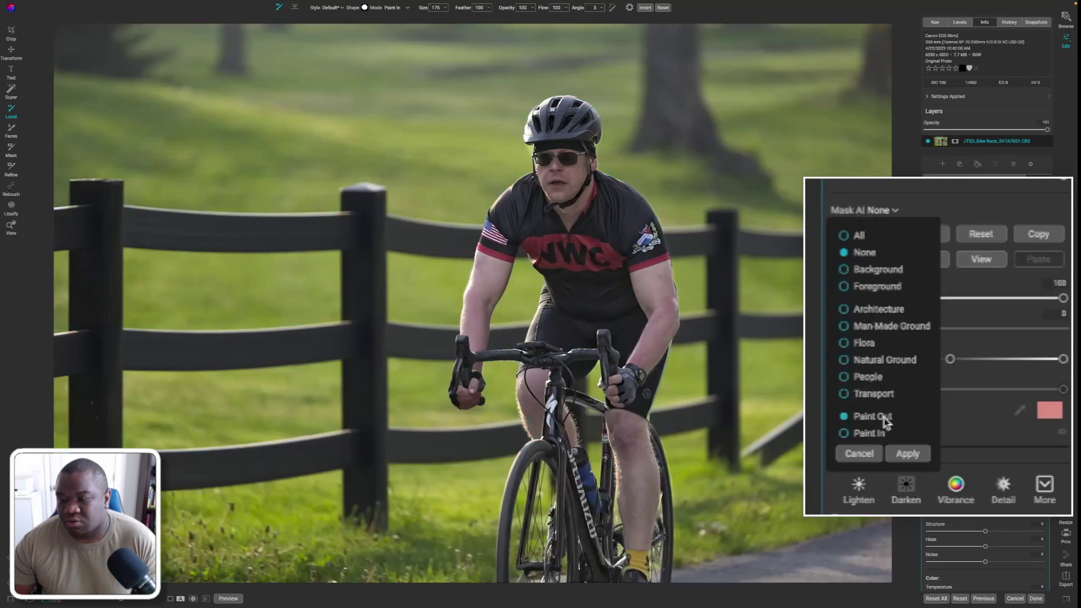
left_click(876, 394)
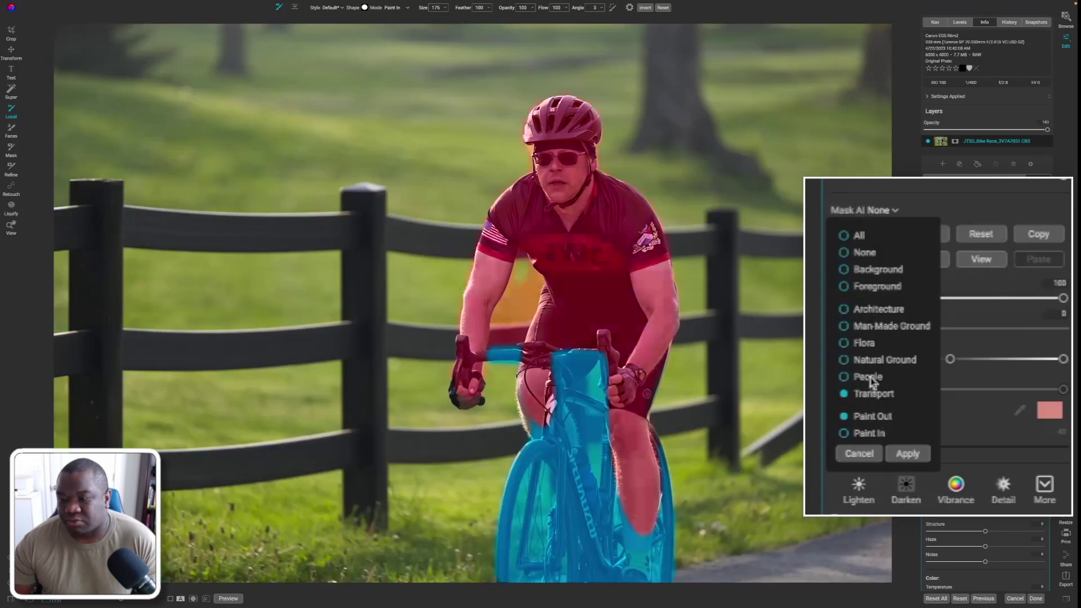
left_click(872, 378)
left_click(908, 455)
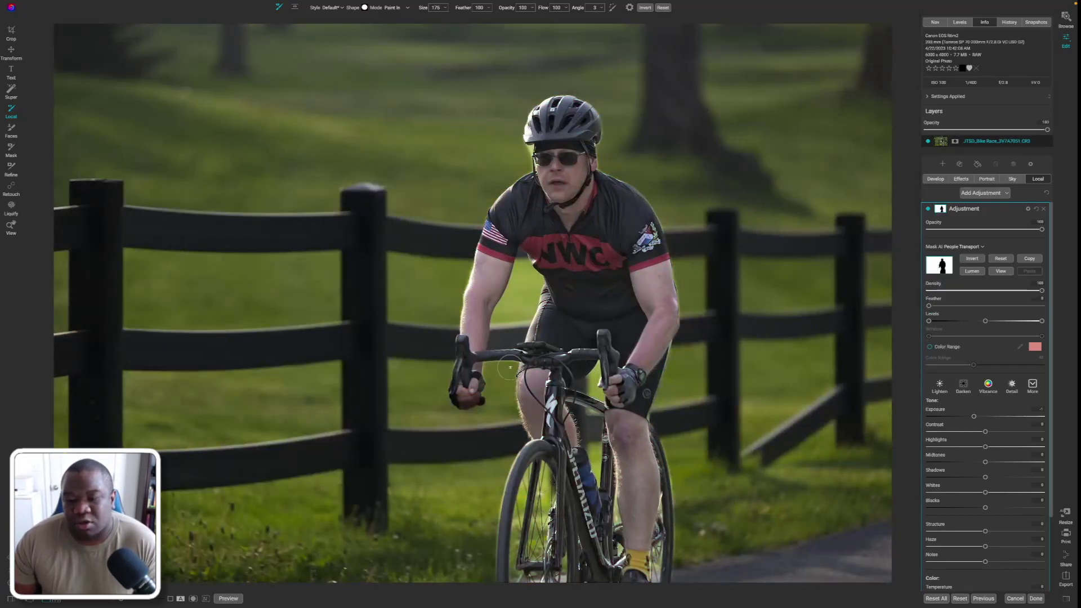
- Start refining the adjustment's mask at brush size 50, set the refine method to Original, and brush along the handlebar beside the cyclist's arm
key("n")
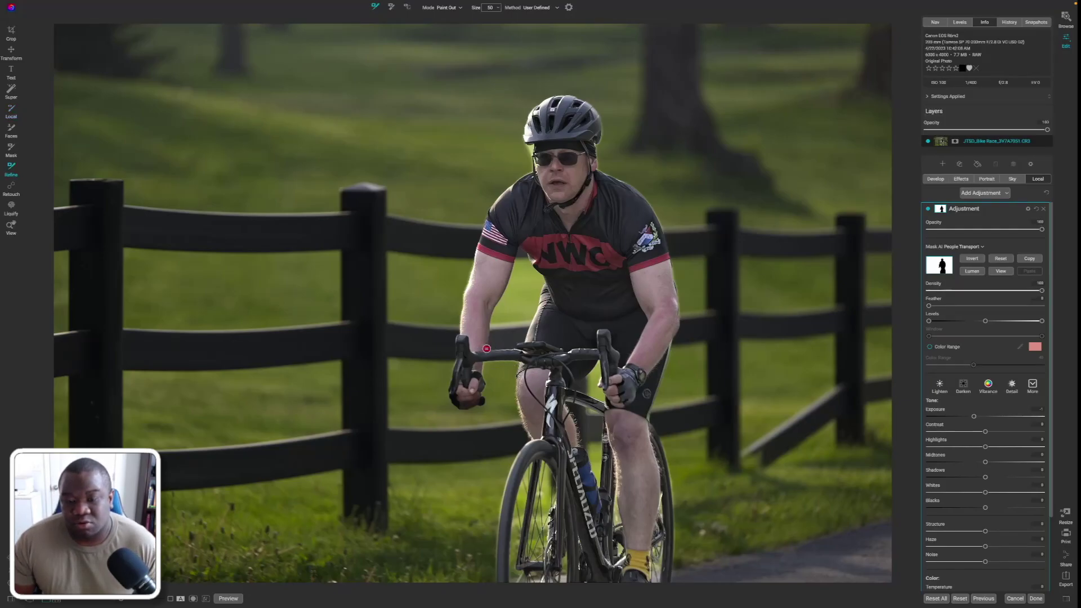
mouse_move(500, 348)
left_mouse_down()
mouse_move(520, 341)
mouse_move(540, 295)
mouse_move(522, 250)
mouse_move(486, 350)
left_mouse_up()
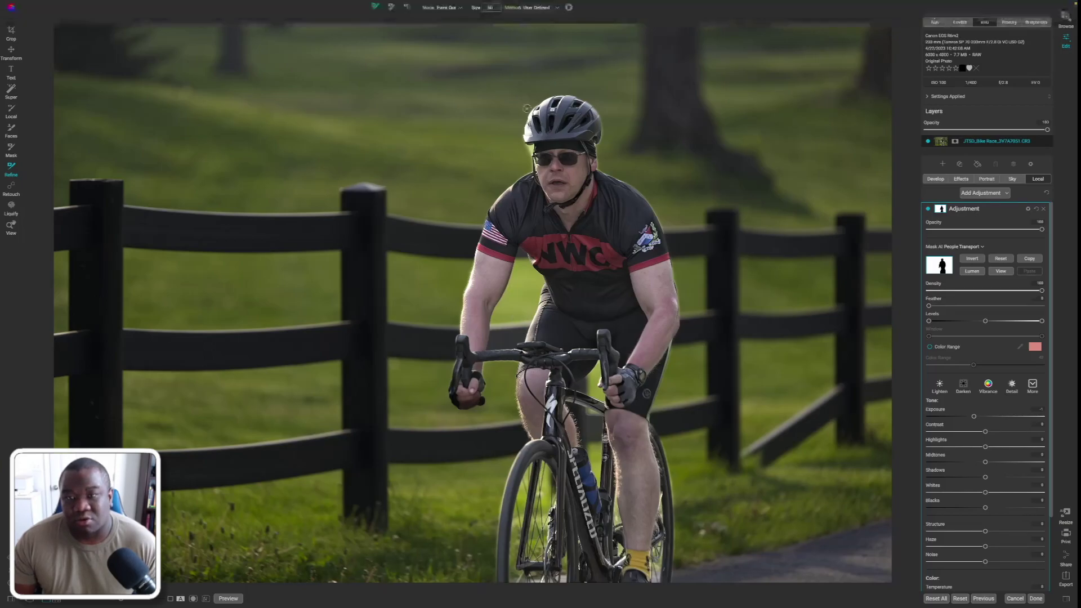
left_click(545, 8)
left_click(540, 17)
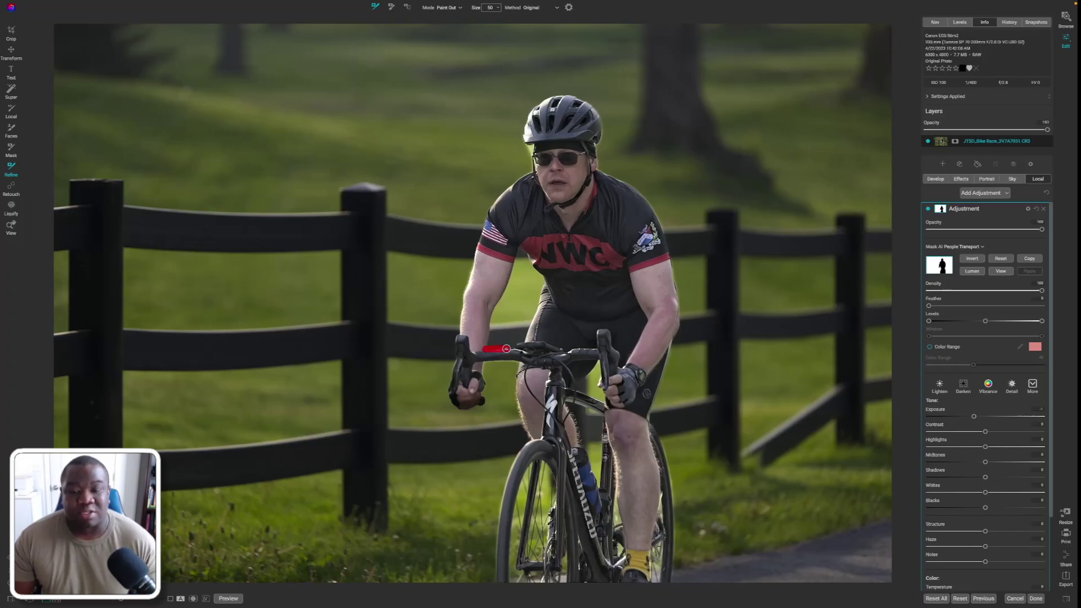
left_click_drag(506, 349, 522, 342)
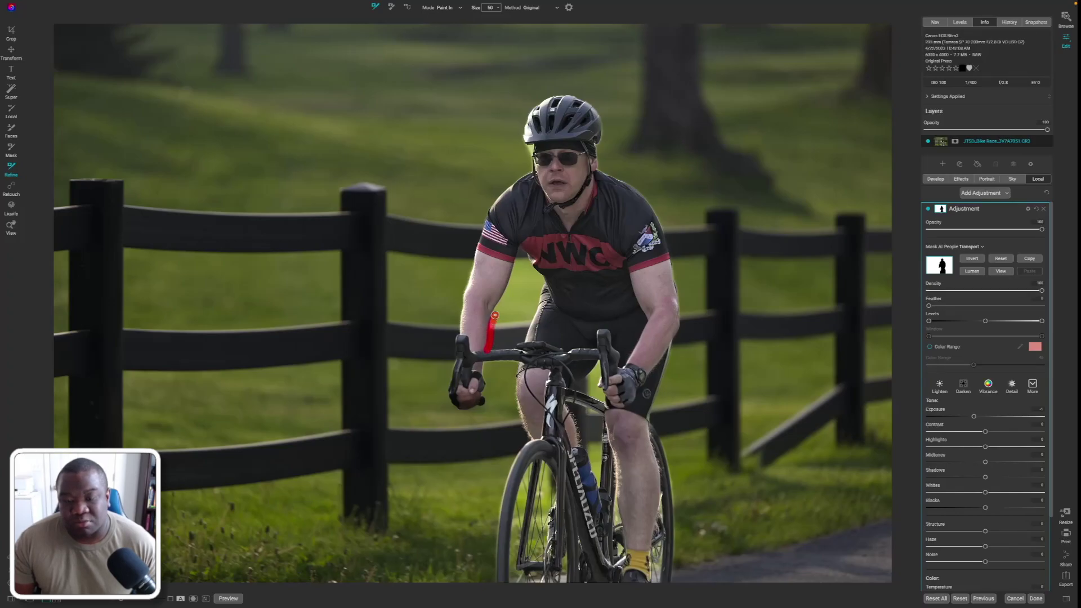
- Paint in the background gaps between the arm and torso, beside the water bottle, around the frame, and along the front wheel
left_click_drag(495, 315, 518, 253)
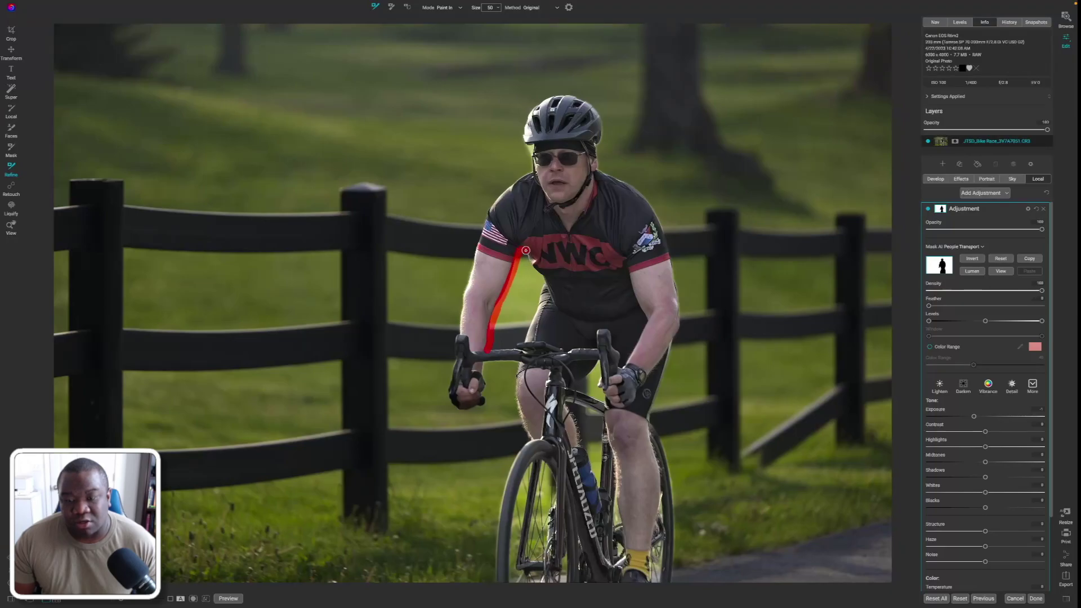
left_click_drag(535, 269, 538, 302)
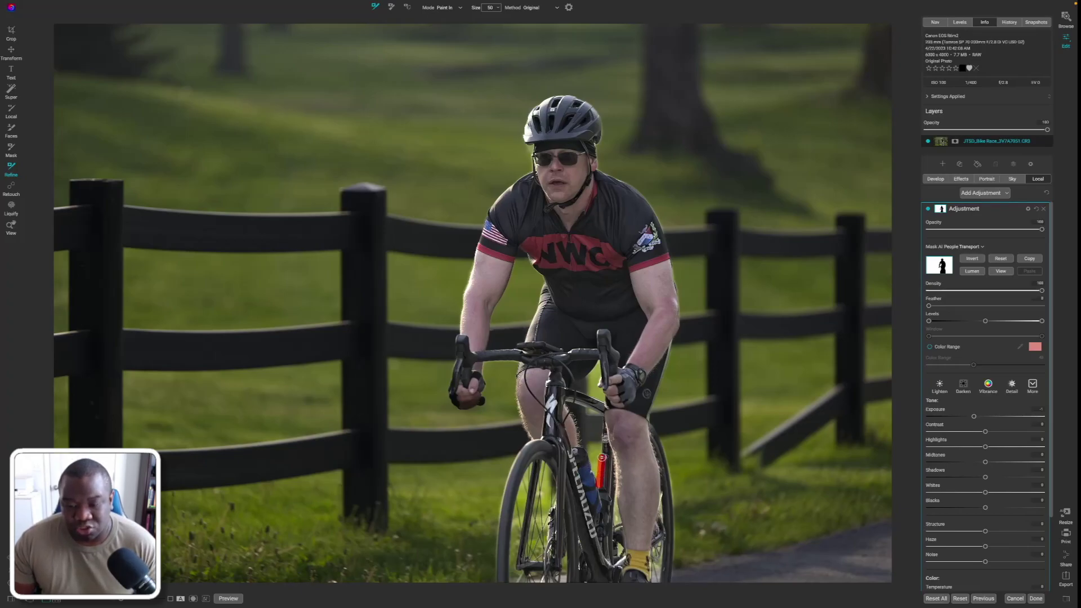
mouse_move(602, 457)
left_mouse_down()
mouse_move(596, 413)
mouse_move(564, 402)
mouse_move(594, 475)
left_mouse_up()
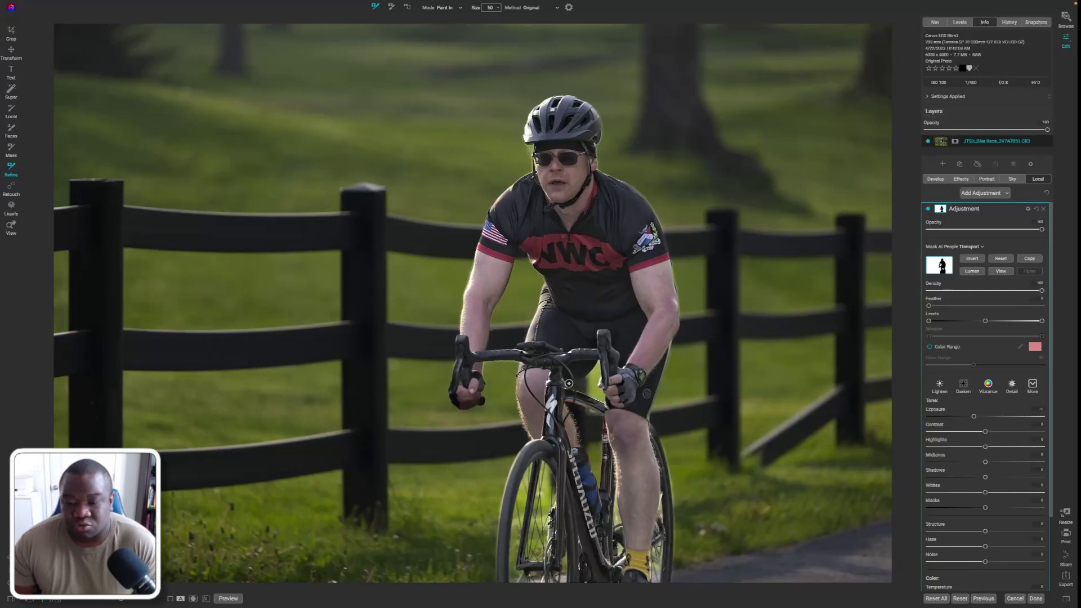
mouse_move(579, 382)
left_mouse_down()
mouse_move(598, 363)
mouse_move(601, 401)
mouse_move(571, 390)
left_mouse_up()
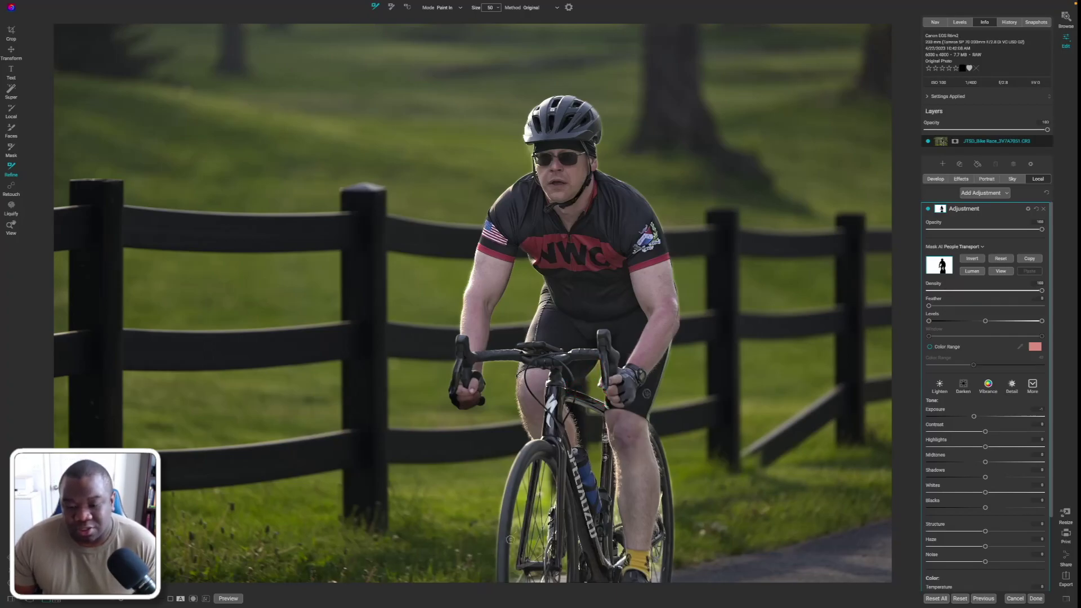
mouse_move(512, 580)
left_mouse_down()
mouse_move(514, 500)
mouse_move(529, 466)
left_mouse_up()
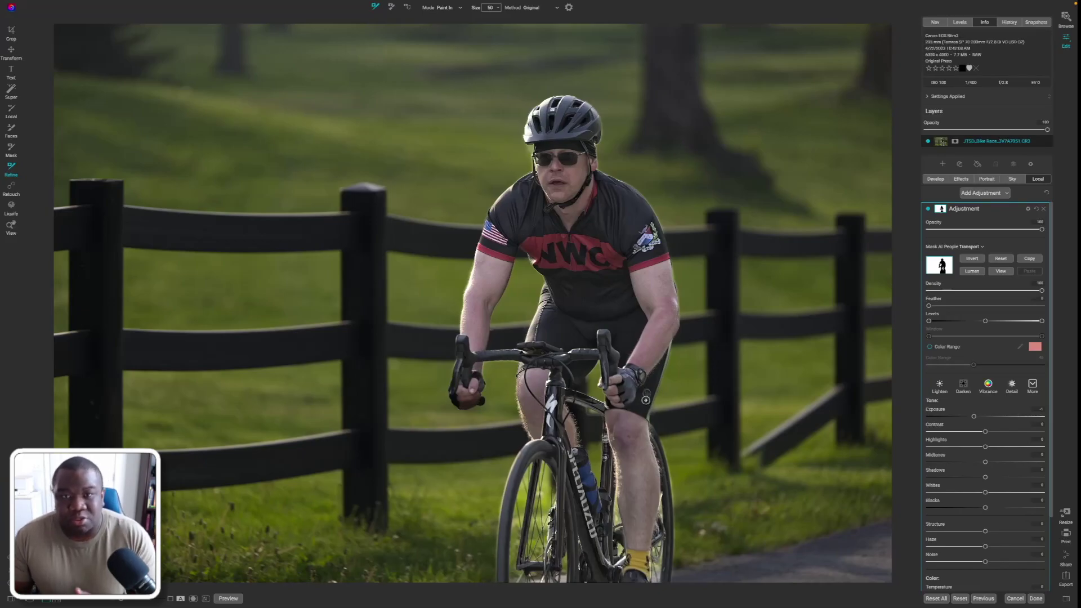
- Inspect the black-and-white mask while testing different feather amounts, and set the mask's Feather to about 10
left_click(408, 8)
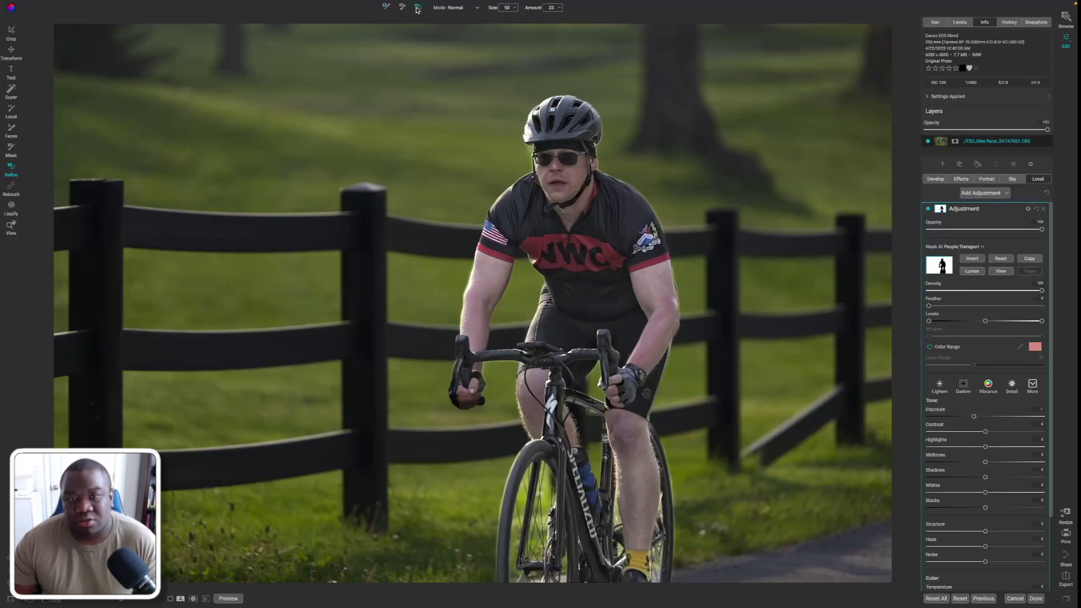
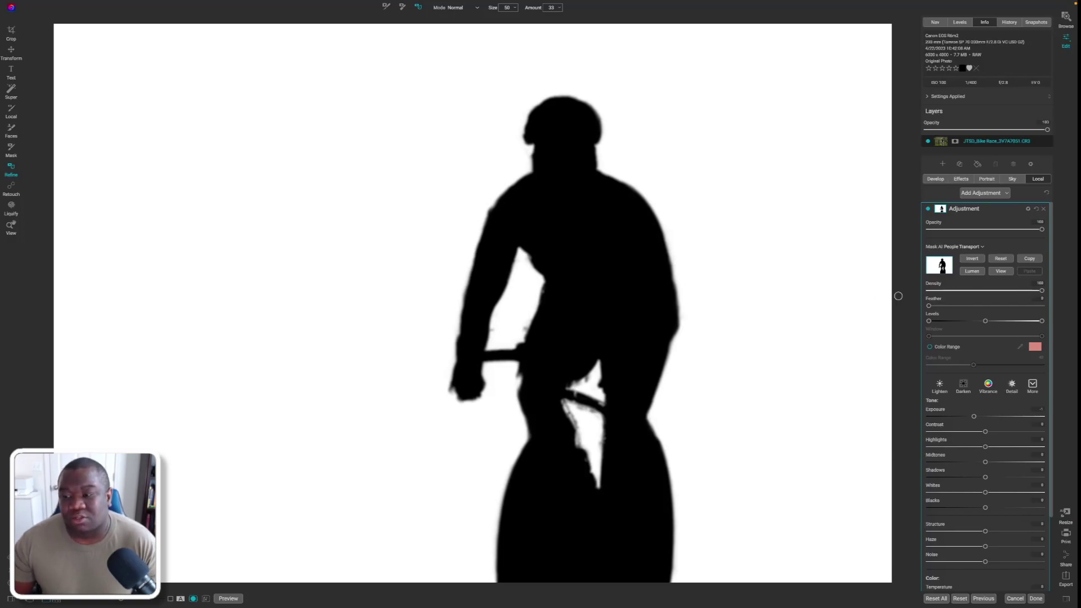
left_click_drag(929, 307, 980, 309)
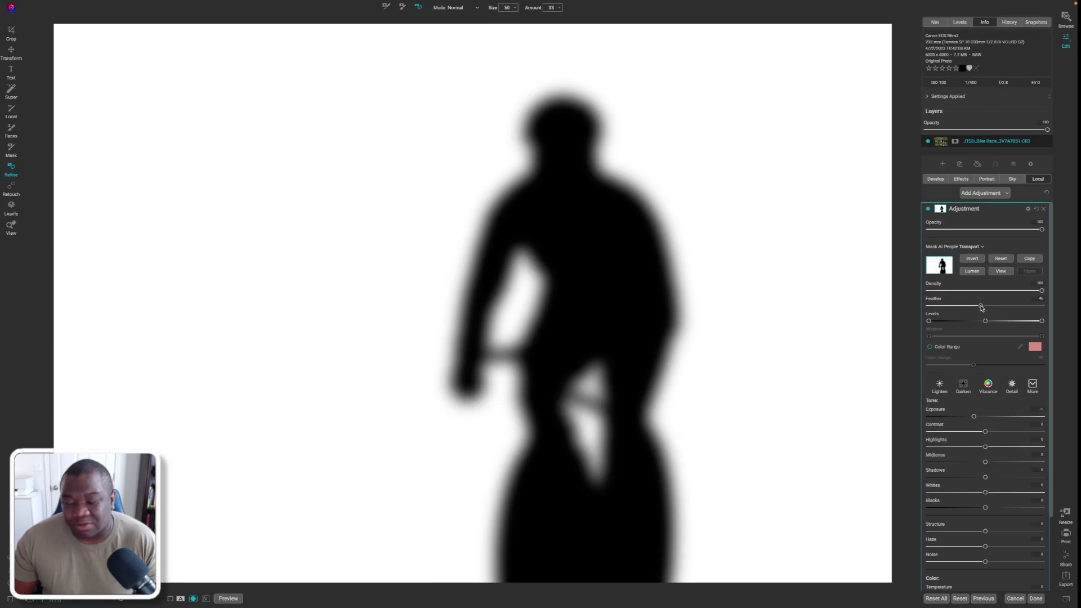
left_click_drag(980, 307, 901, 305)
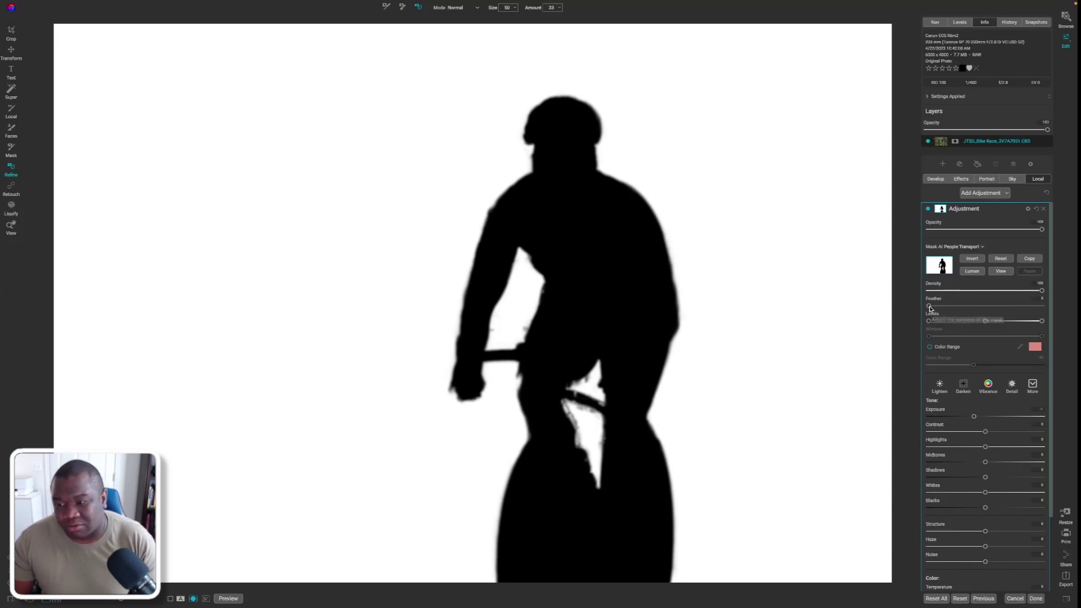
left_click_drag(930, 308, 936, 308)
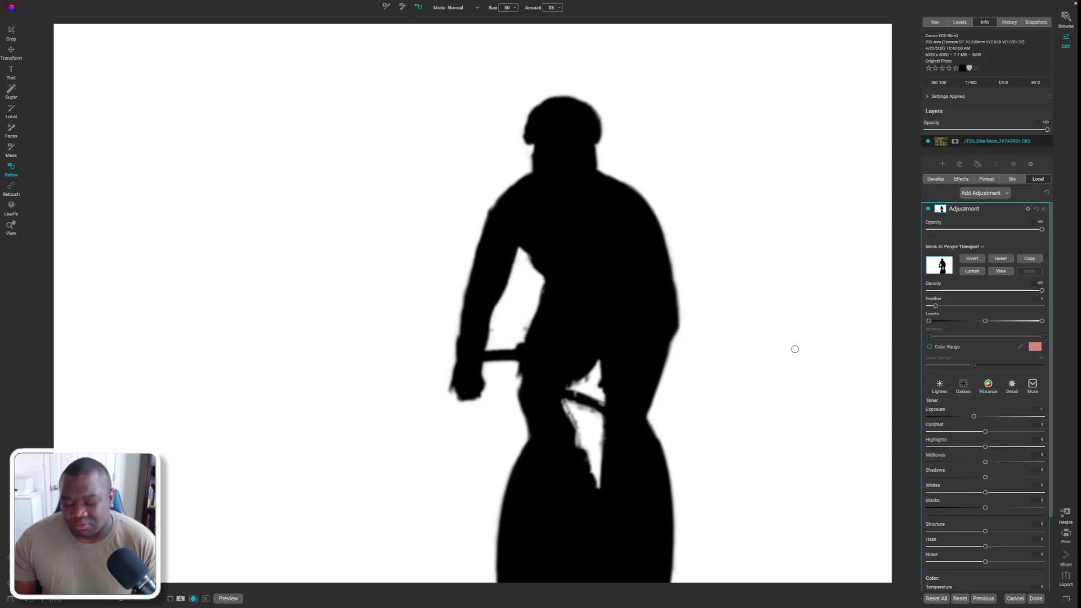
key("ctrl+m")
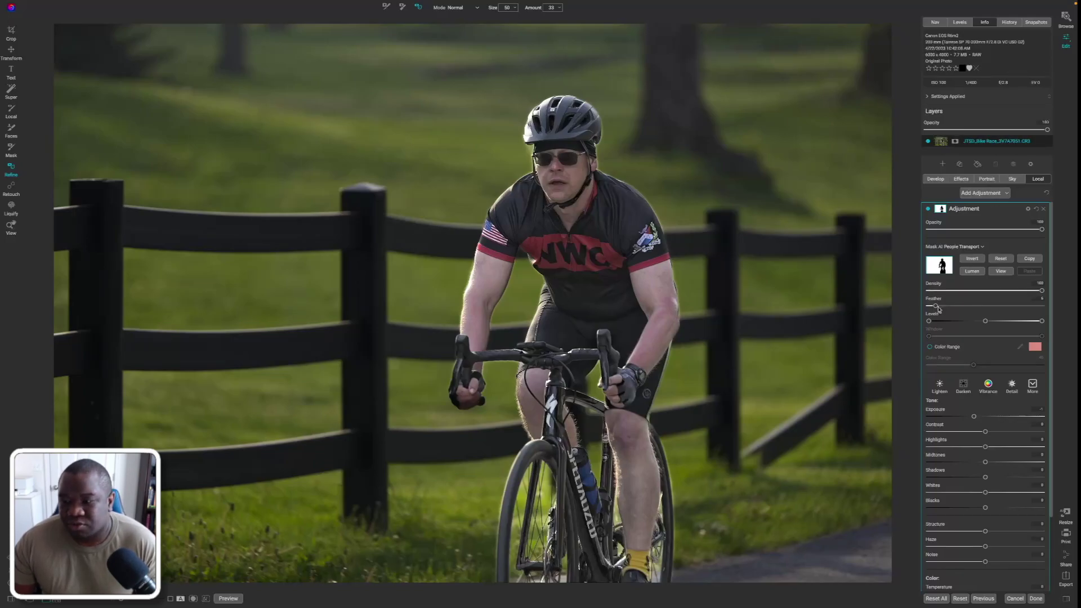
left_click_drag(937, 308, 940, 307)
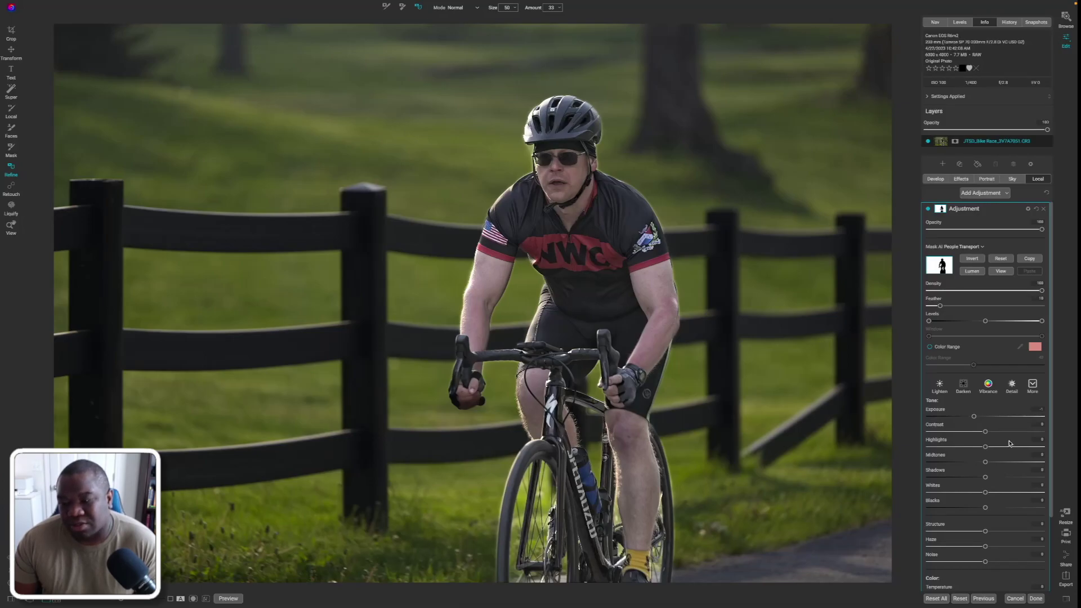
- Set the background adjustment's Exposure to -0.5 and its Opacity to about 74, and compare the photo with the adjustment off and on
left_click_drag(974, 417, 980, 417)
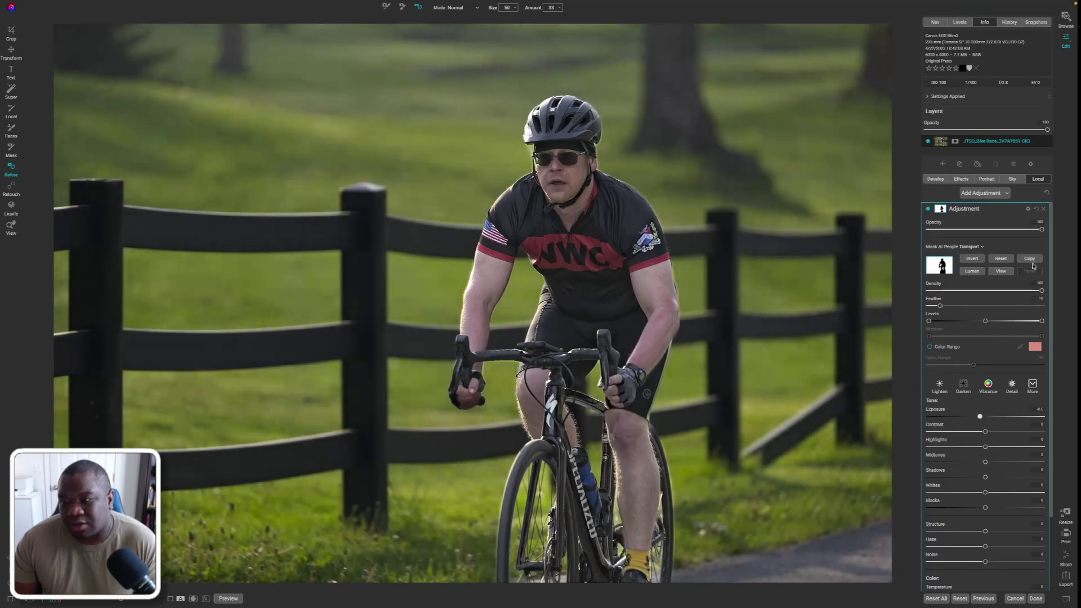
left_click_drag(1042, 232, 1010, 230)
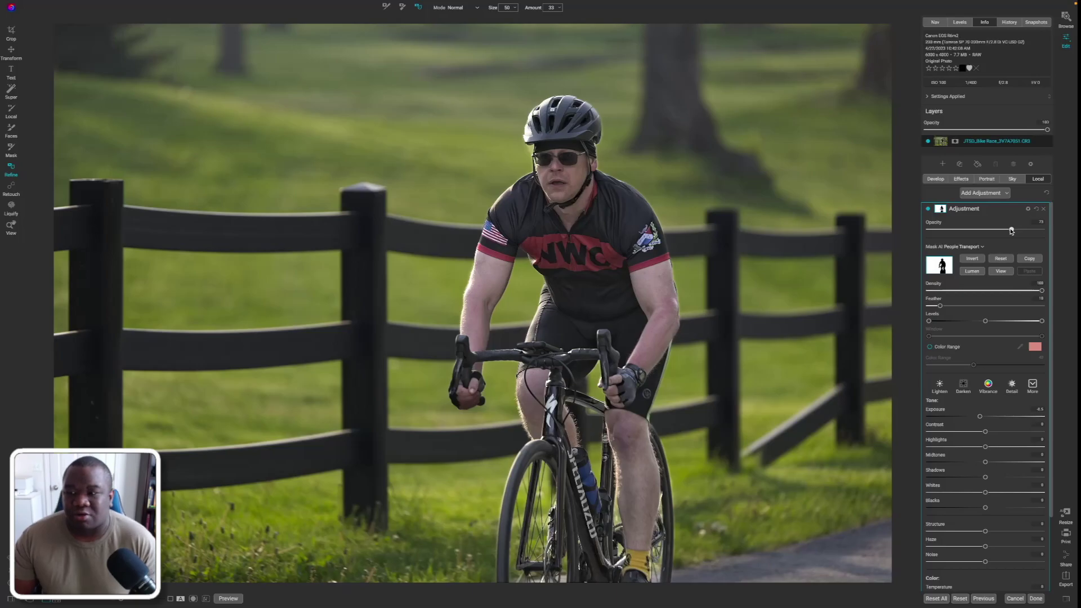
left_click(927, 209)
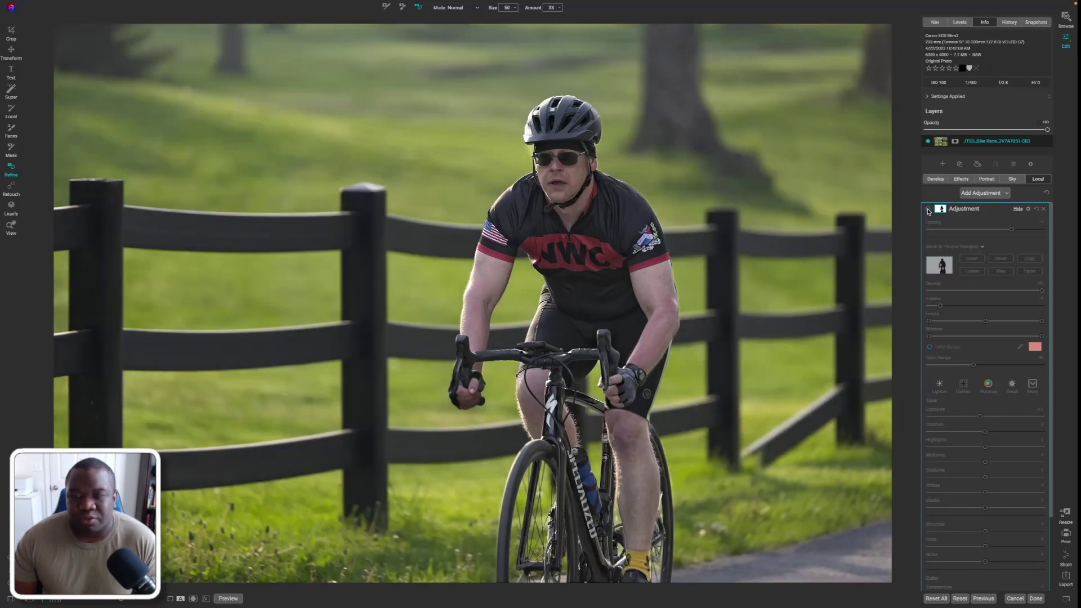
left_click(929, 210)
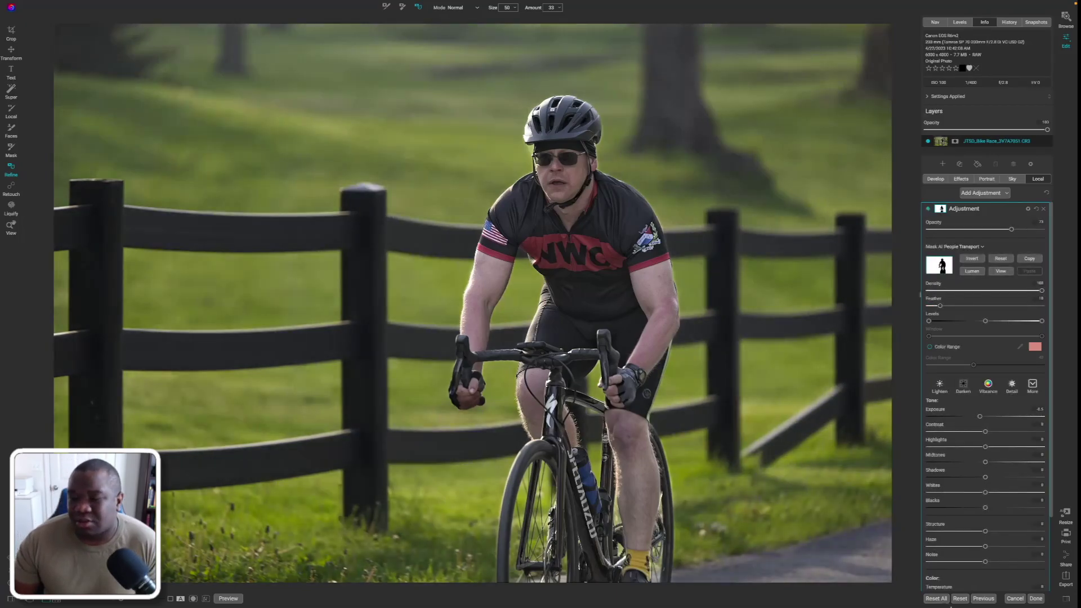
- Try lowering the background adjustment's Saturation, and settle on a value of 11
scroll(999, 524, "down", 3)
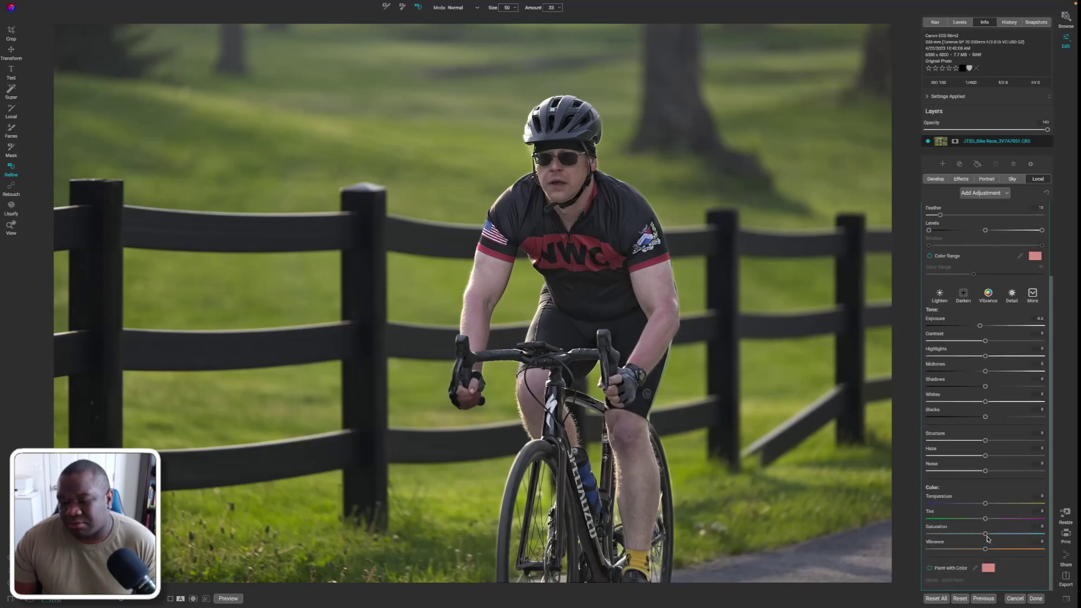
left_click_drag(986, 536, 973, 538)
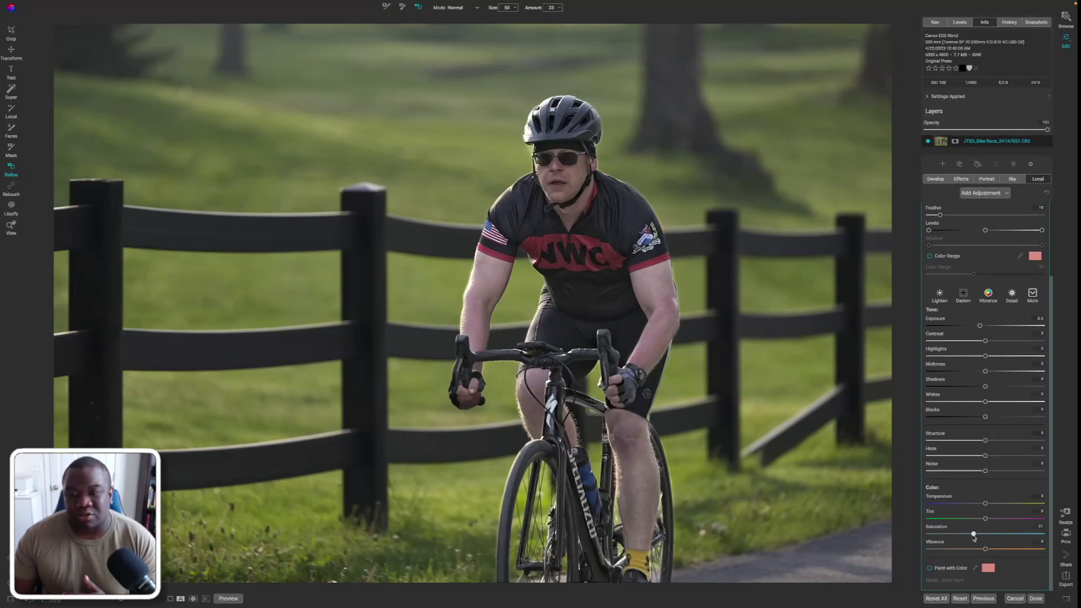
left_click(991, 534)
scroll(998, 540, "up", 1)
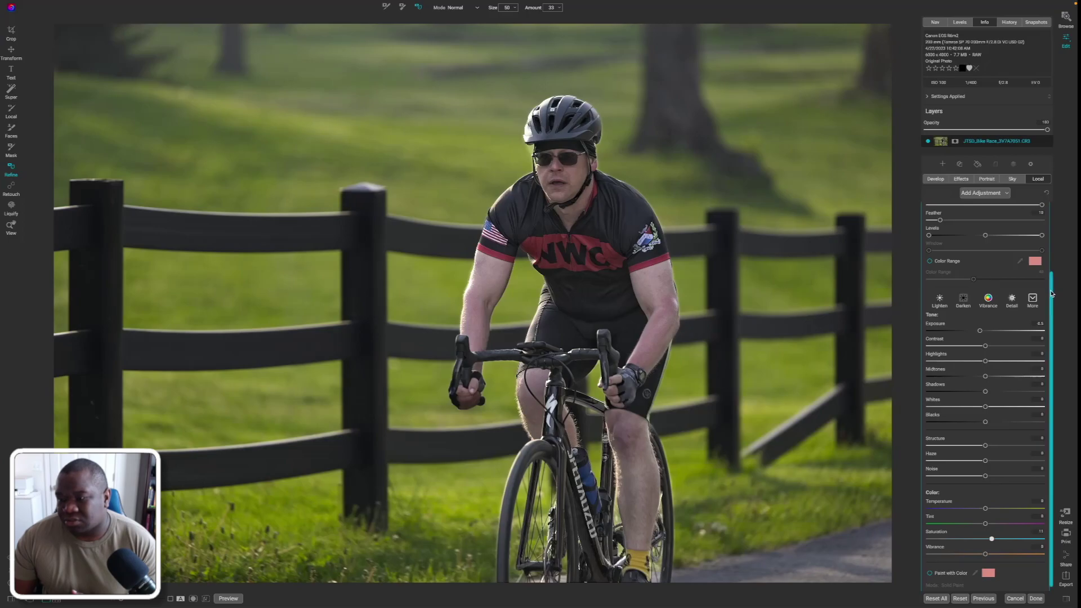
- Add a second local adjustment, copy the first adjustment's mask onto it, and invert the pasted mask to target the cyclist
left_click_drag(1052, 299, 1050, 206)
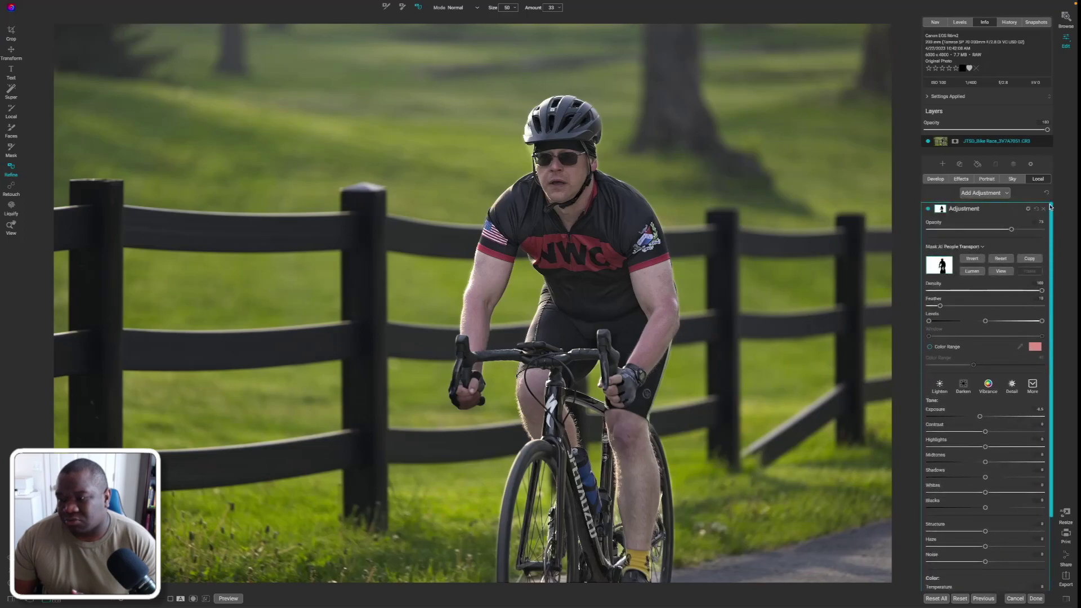
left_click(972, 193)
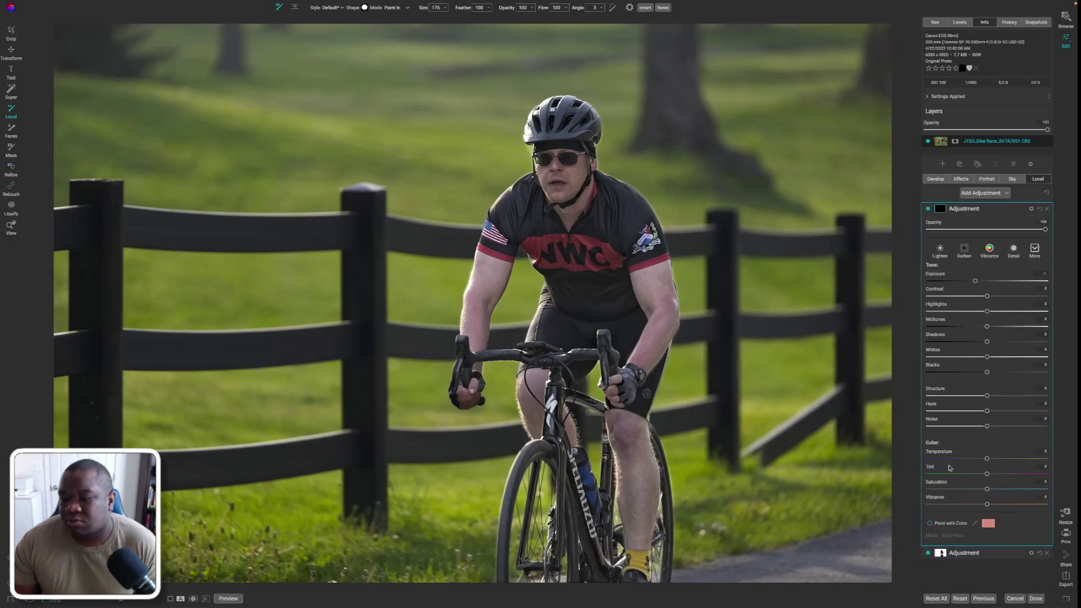
left_click(943, 554)
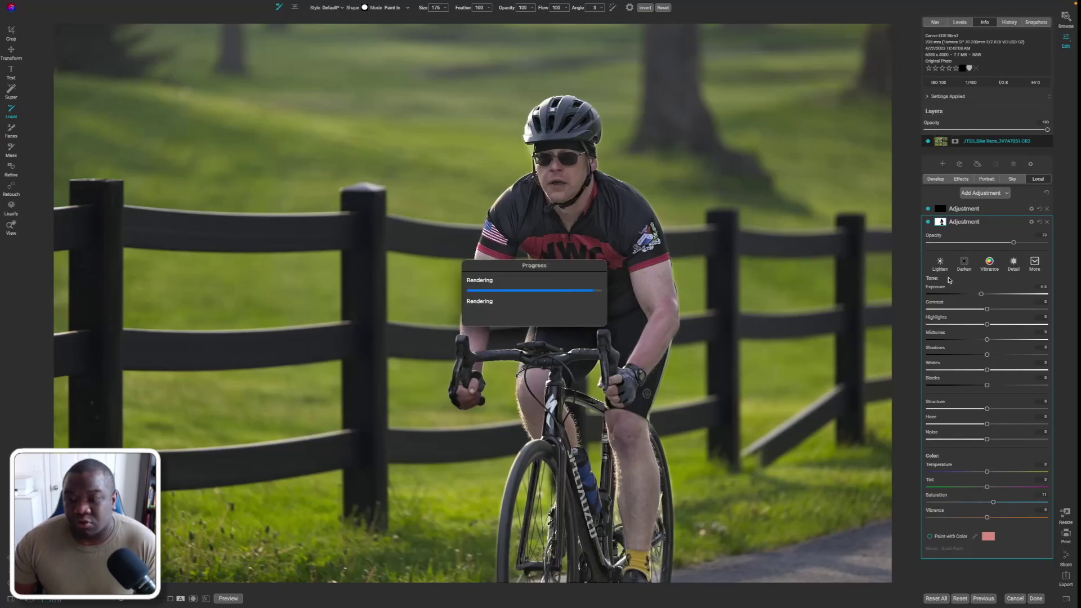
left_click(941, 224)
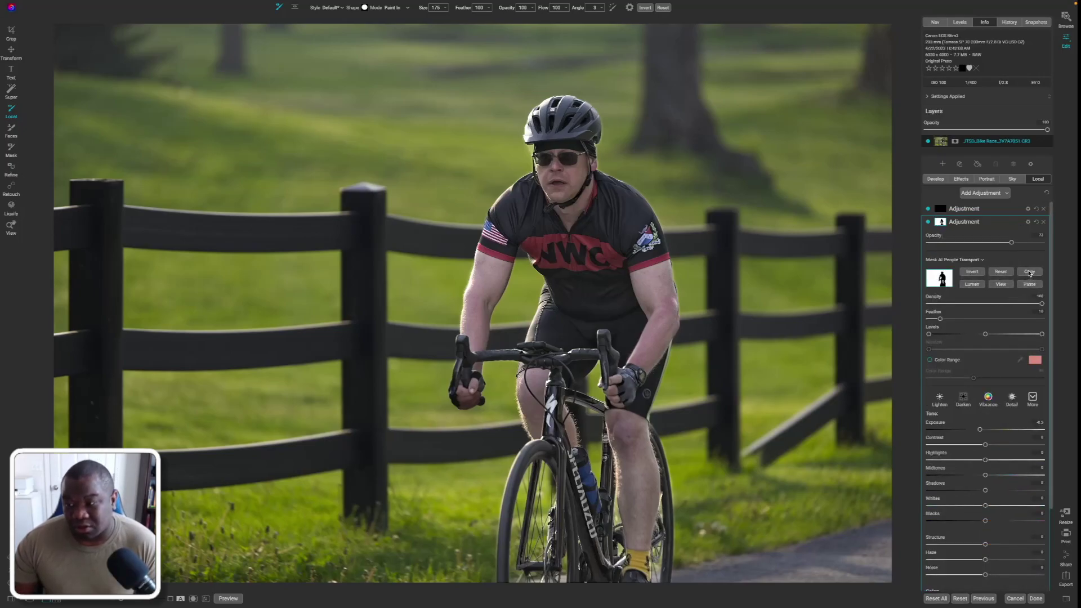
left_click(942, 209)
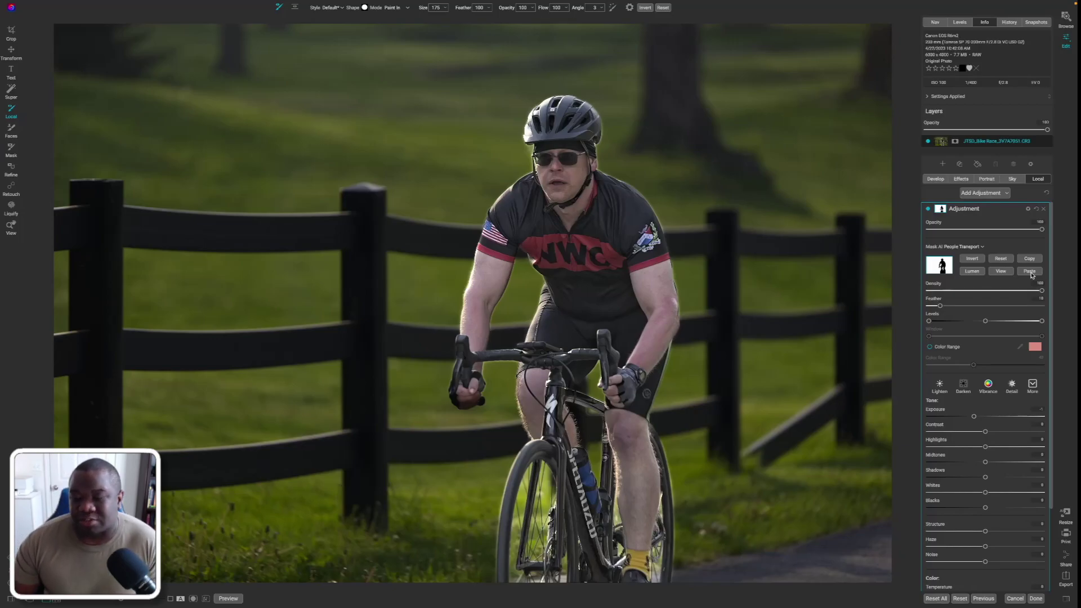
left_click(977, 260)
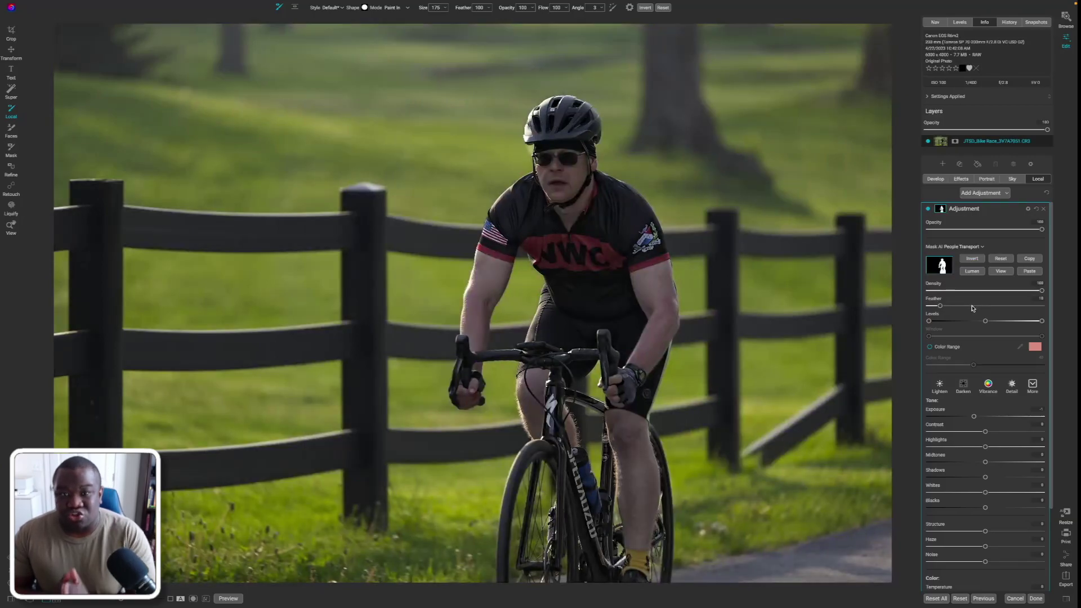
- Reset the cyclist adjustment's Exposure to 0, set its Vibrance to 34, and compare the result with the original photo
double_click(948, 417)
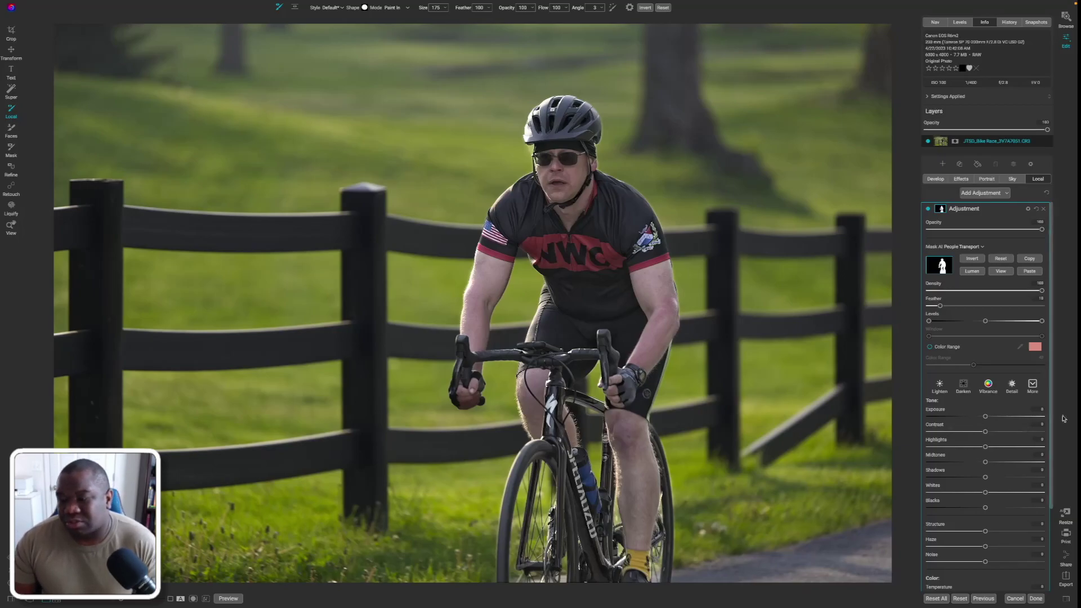
scroll(1053, 419, "down", 3)
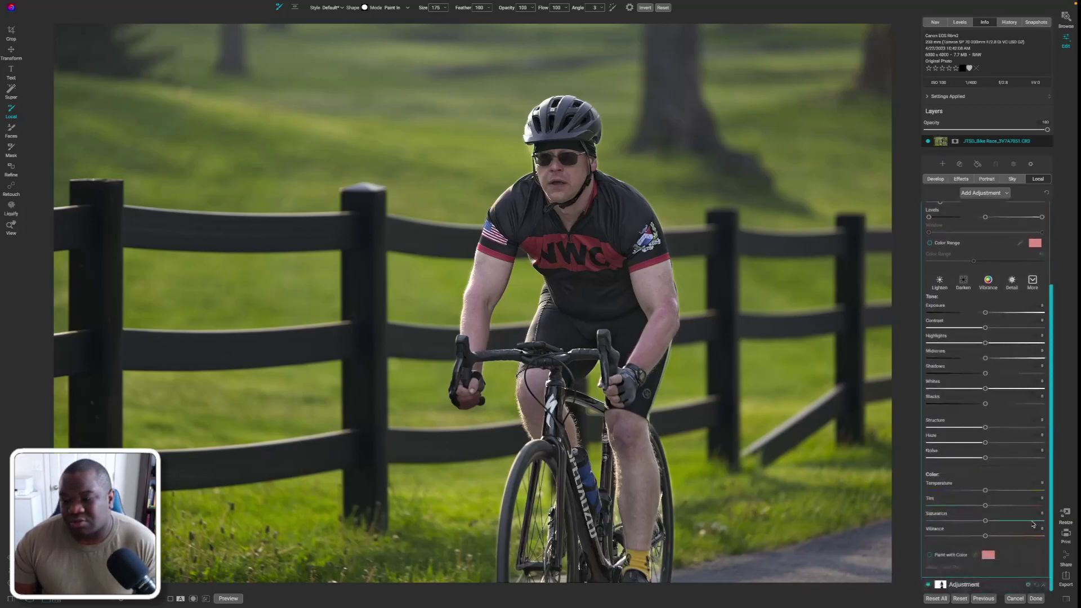
left_click_drag(985, 536, 1008, 539)
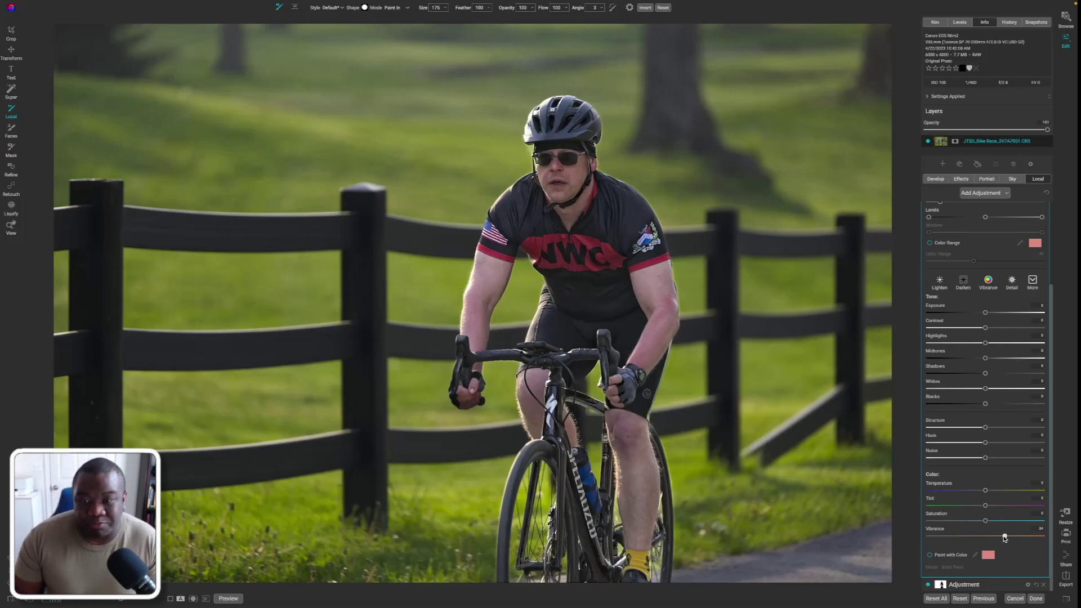
key("ctrl+p")
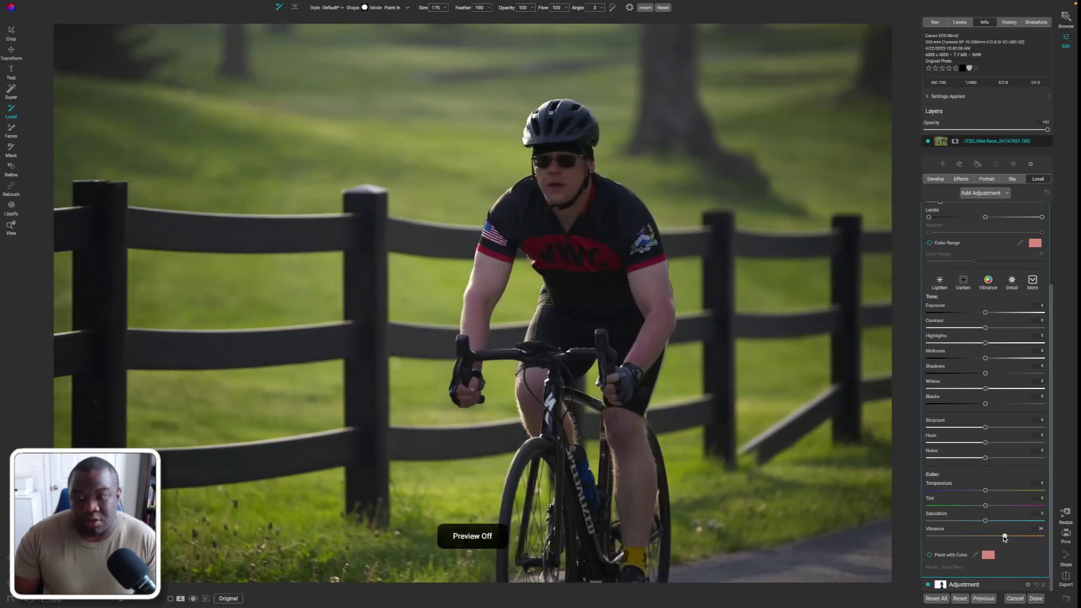
key("ctrl+p")
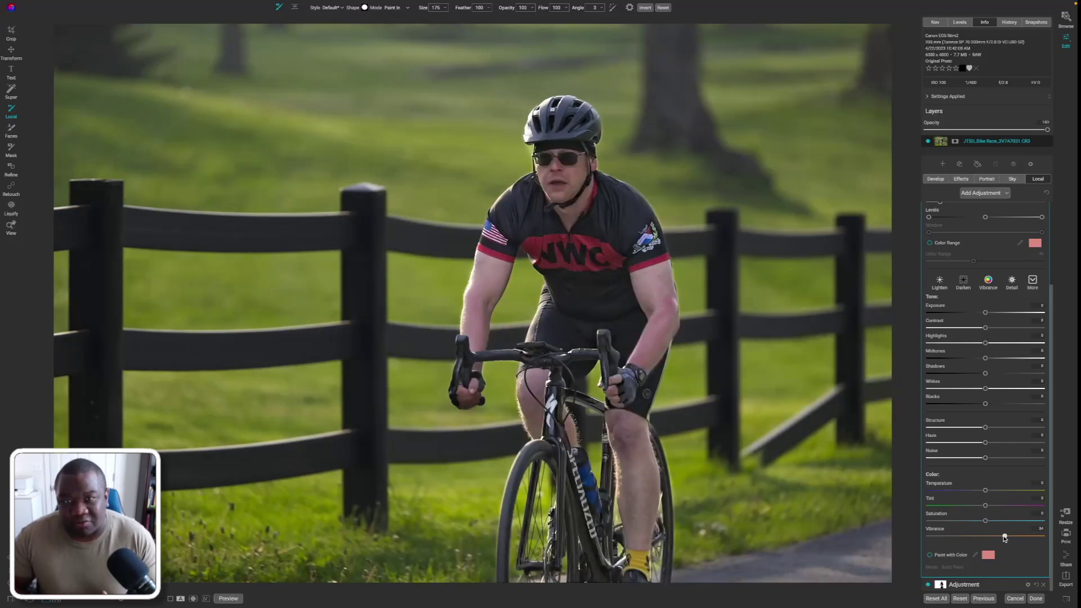